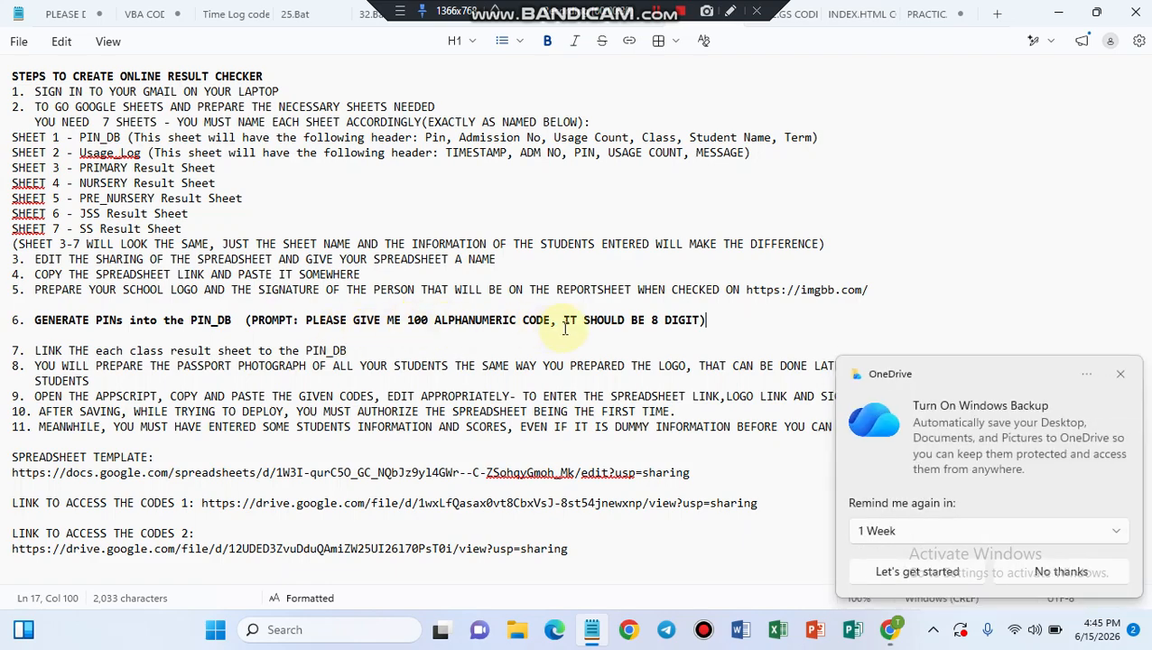
Step: Dismiss the OneDrive backup reminder, switch to Chrome and open the TREFLO TECH ONLINE RESULT CHECKER spreadsheet in Google Sheets
{"action": "left_click", "coordinate": [1122, 377]}
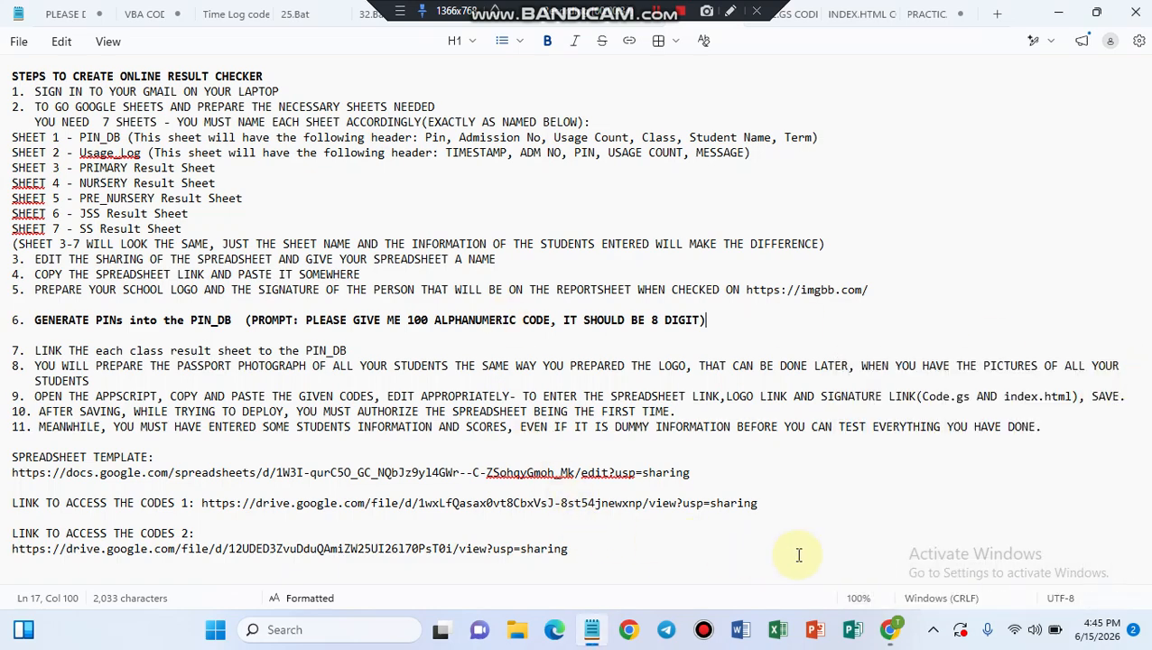
{"action": "left_click", "coordinate": [889, 629]}
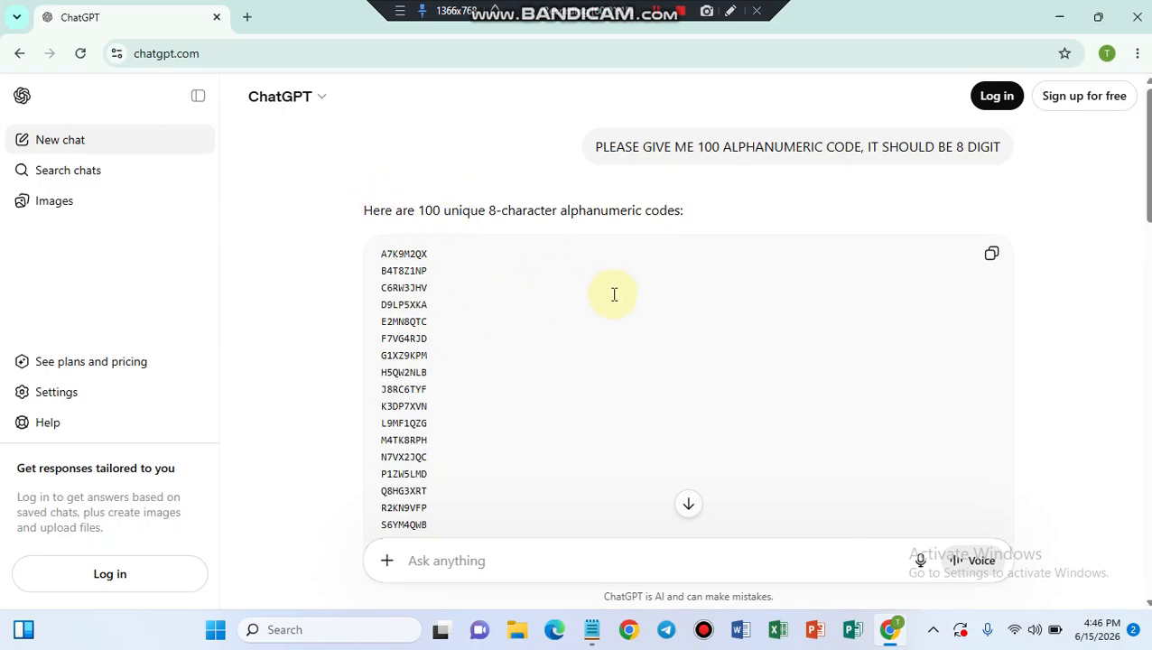
{"action": "left_click", "coordinate": [247, 20]}
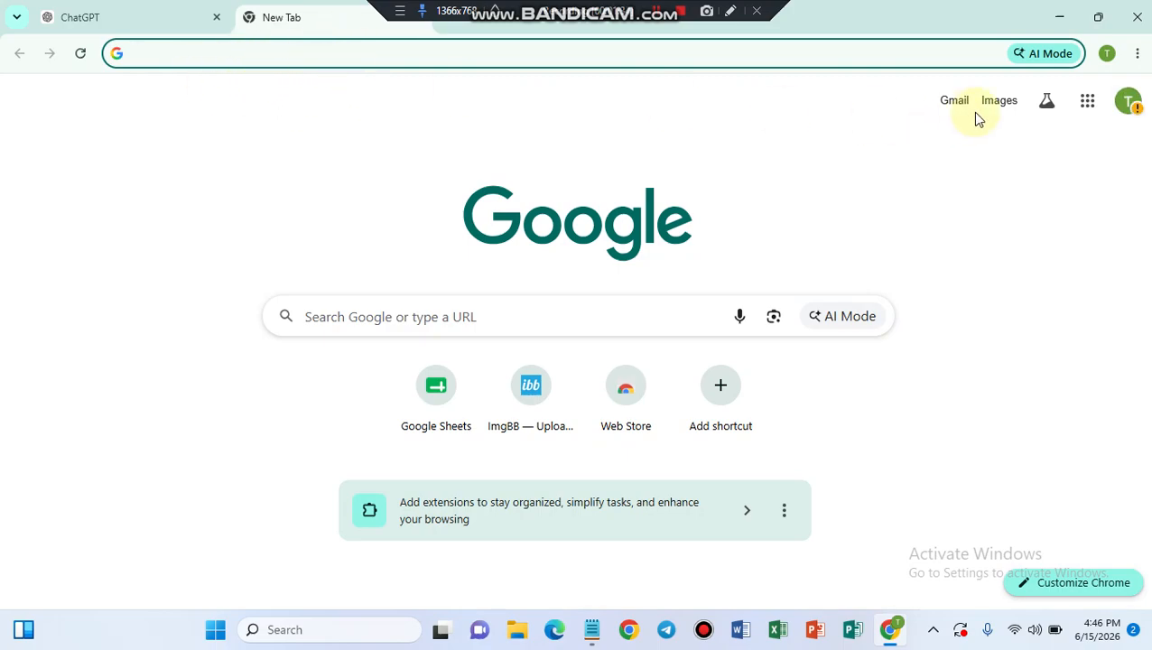
{"action": "left_click", "coordinate": [1089, 106]}
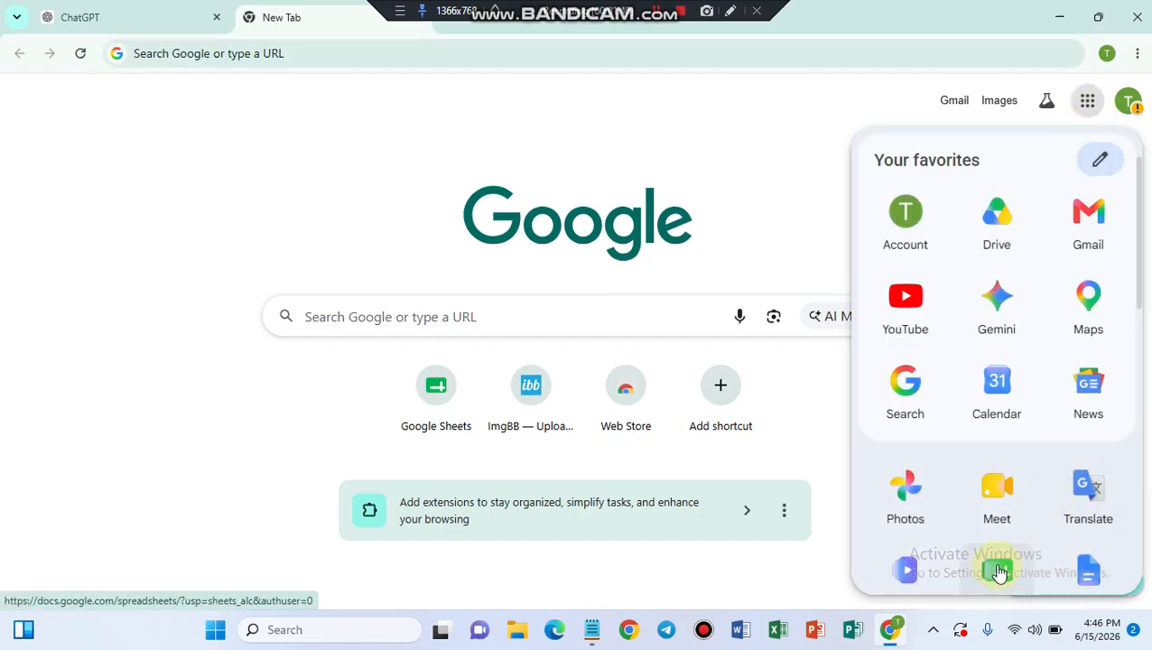
{"action": "left_click_drag", "start_coordinate": [1139, 307], "coordinate": [1141, 362]}
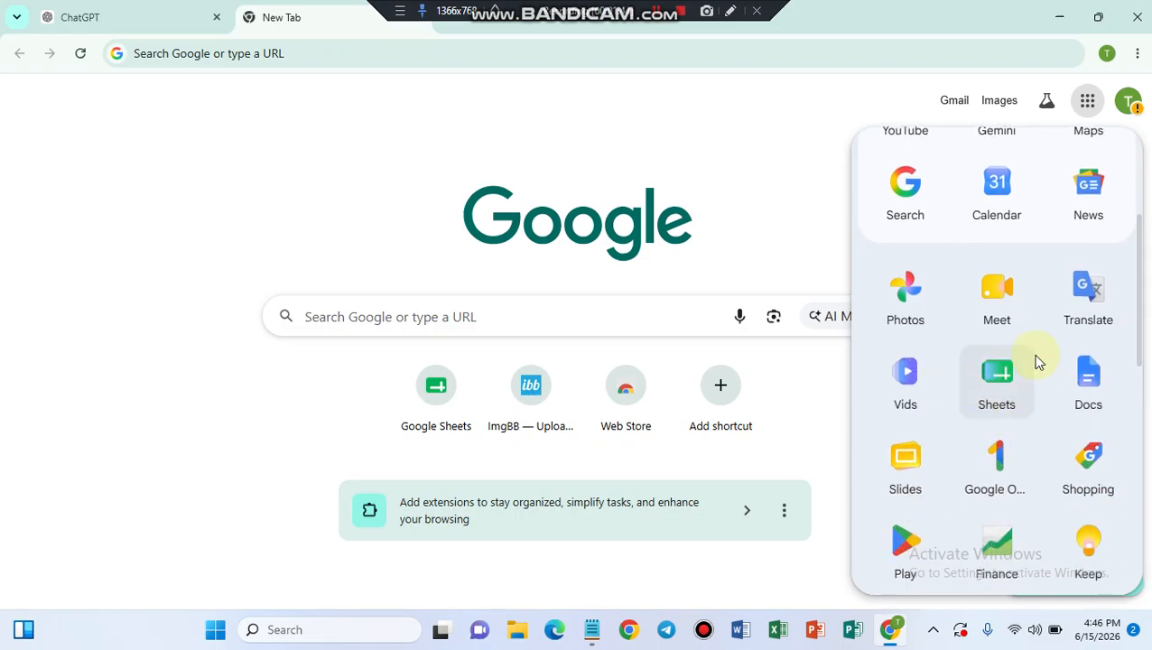
{"action": "left_click", "coordinate": [998, 377]}
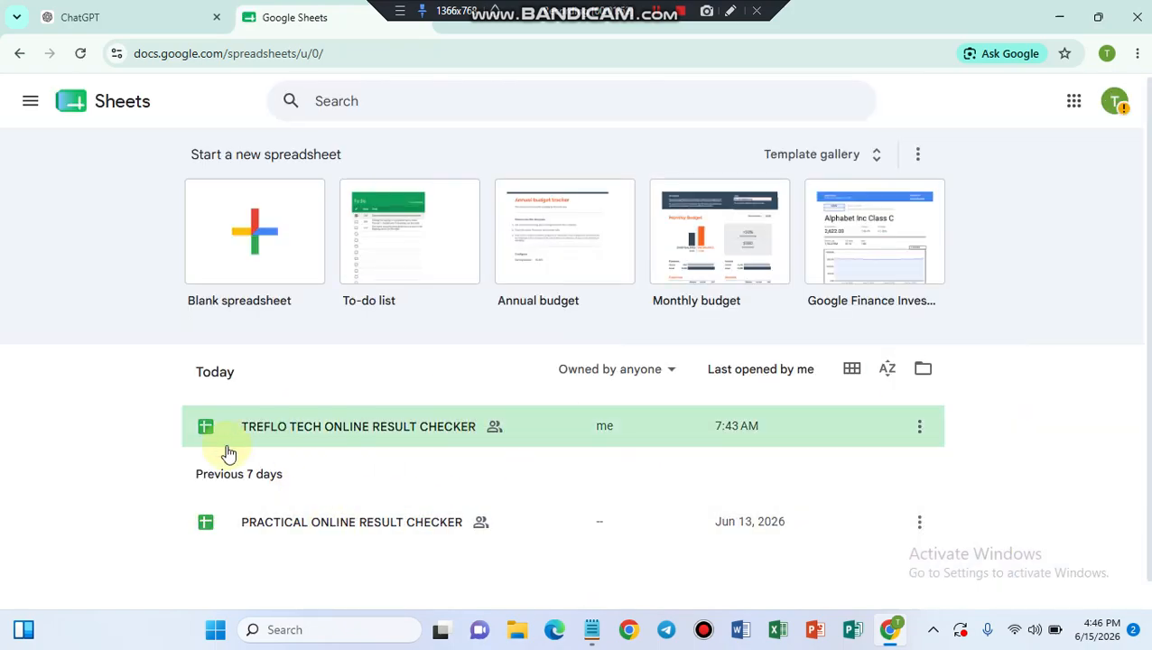
{"action": "left_click", "coordinate": [357, 434]}
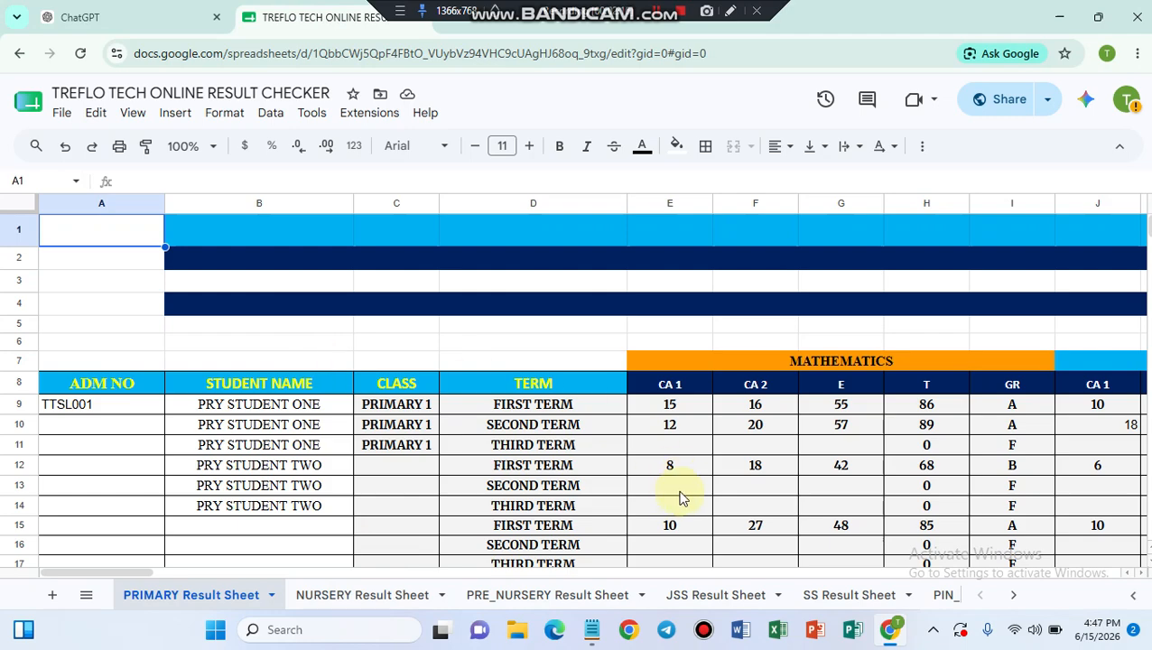
Step: Copy the generated alphanumeric codes from the ChatGPT chat into the Pin column of the PIN_DB sheet, starting at cell A2
{"action": "left_click", "coordinate": [943, 595]}
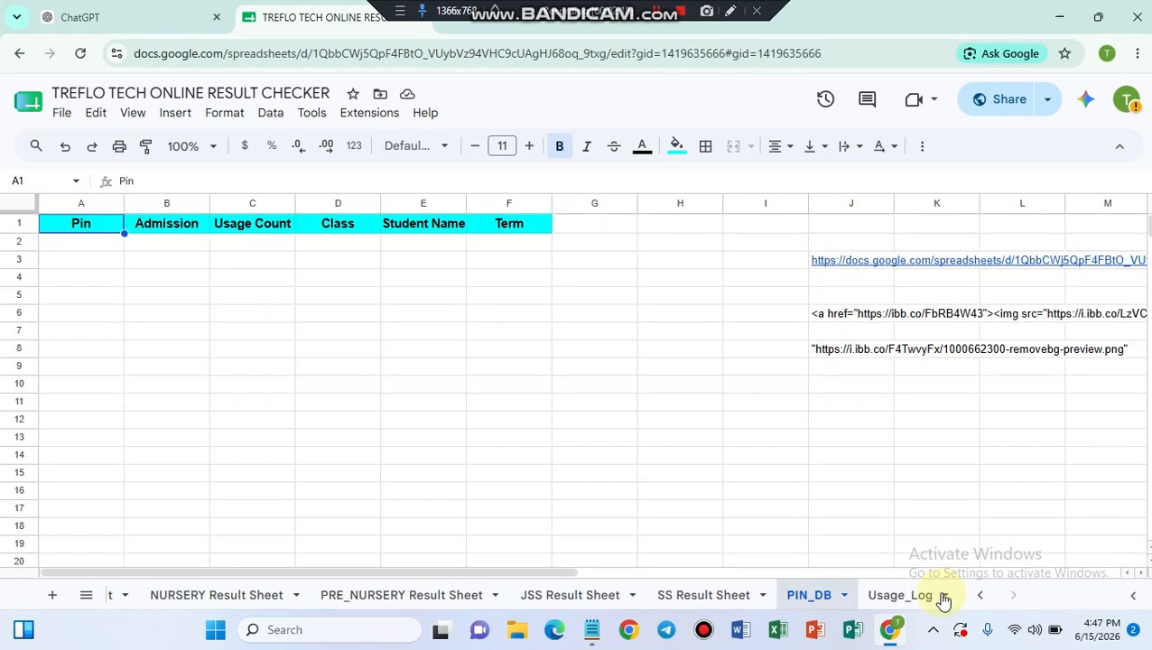
{"action": "left_click", "coordinate": [69, 241]}
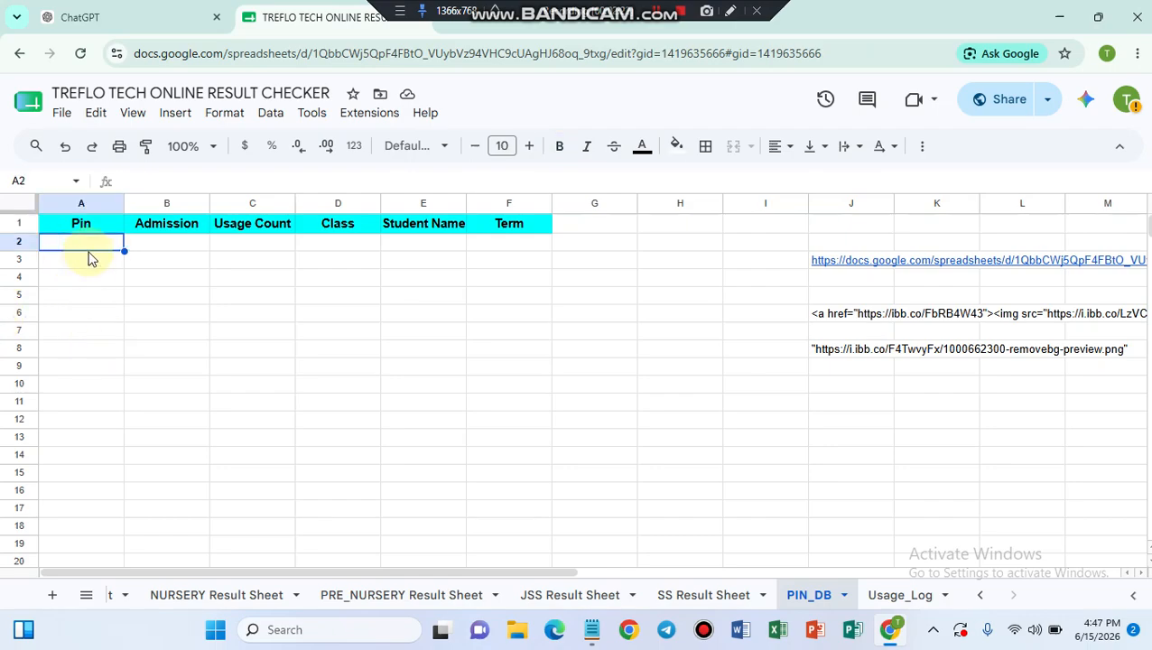
{"action": "left_click", "coordinate": [109, 27]}
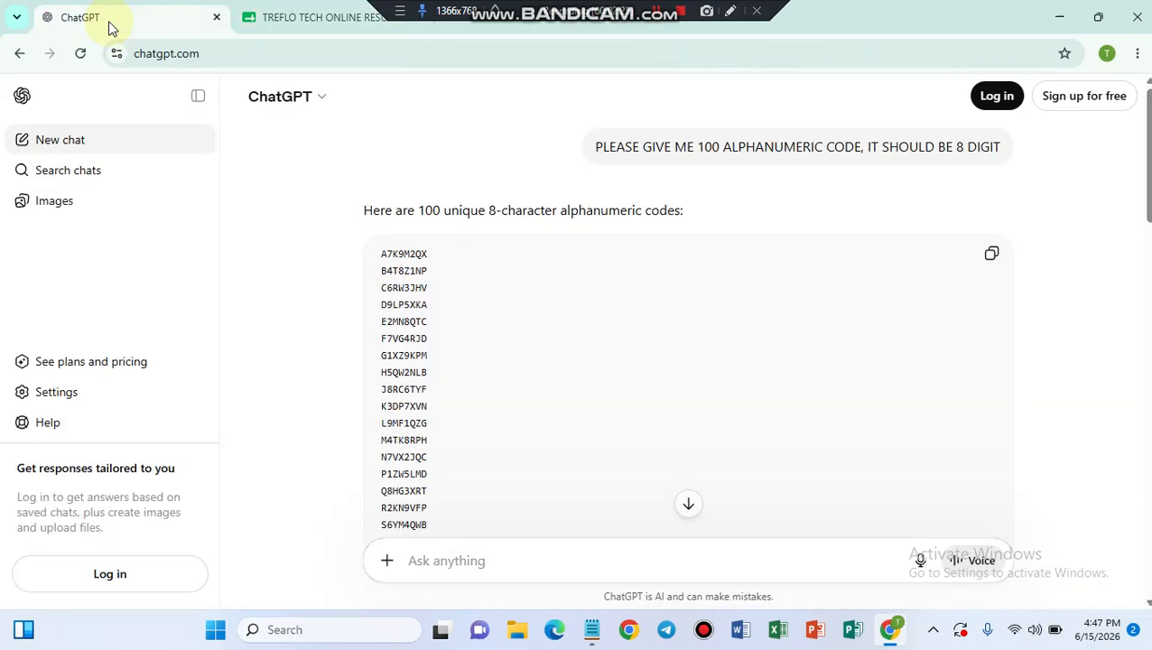
{"action": "left_click", "coordinate": [991, 254]}
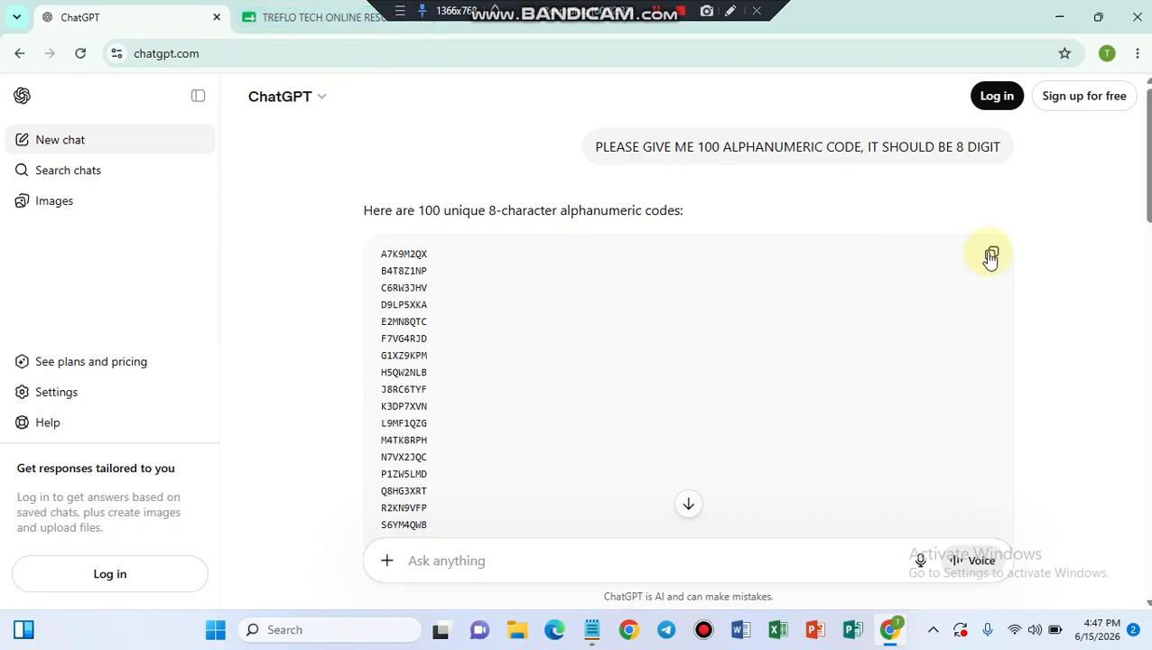
{"action": "left_click", "coordinate": [285, 17]}
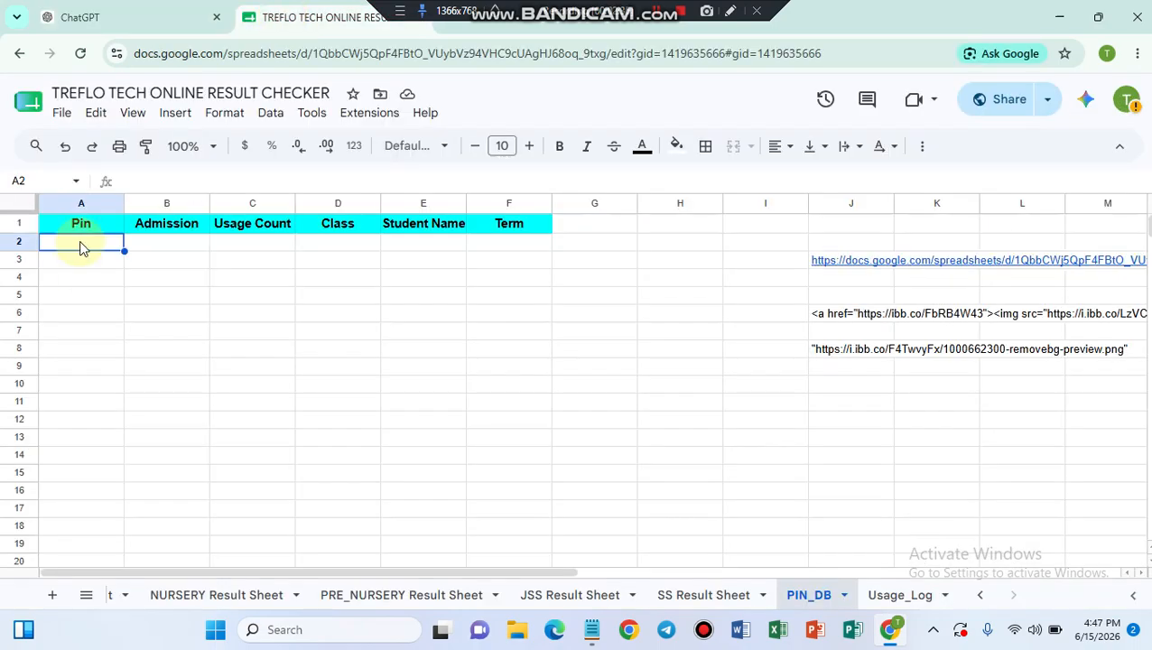
{"action": "key", "text": "ctrl+v"}
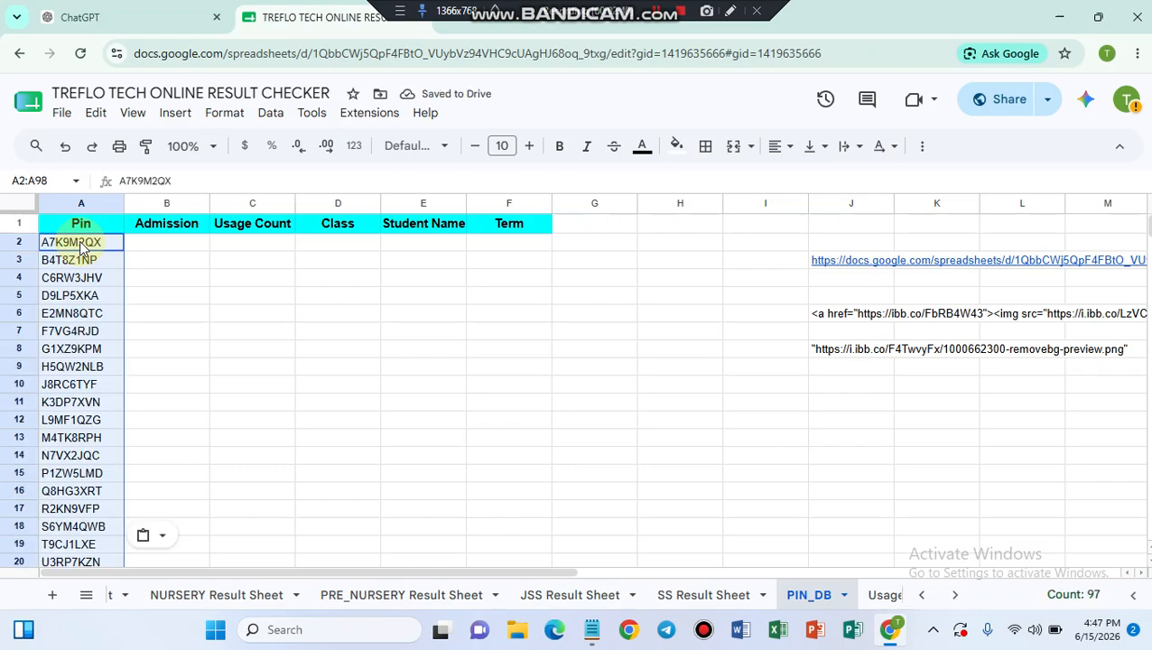
{"action": "scroll", "coordinate": [81, 249], "scroll_direction": "down", "scroll_amount": 20}
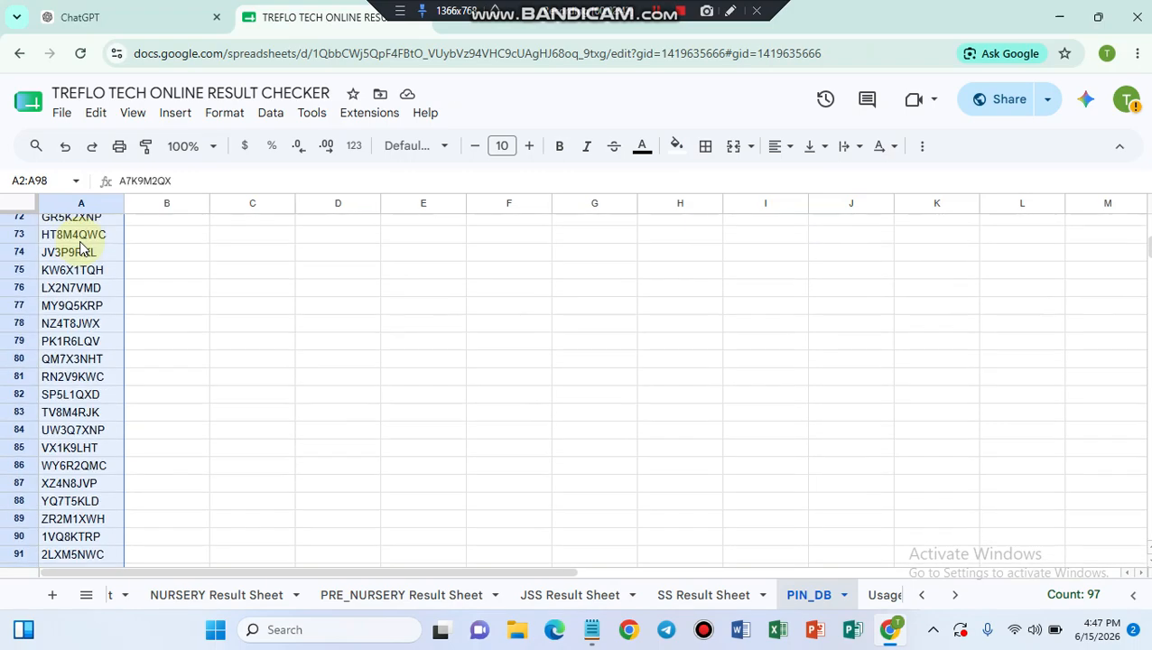
{"action": "scroll", "coordinate": [80, 248], "scroll_direction": "up", "scroll_amount": 1}
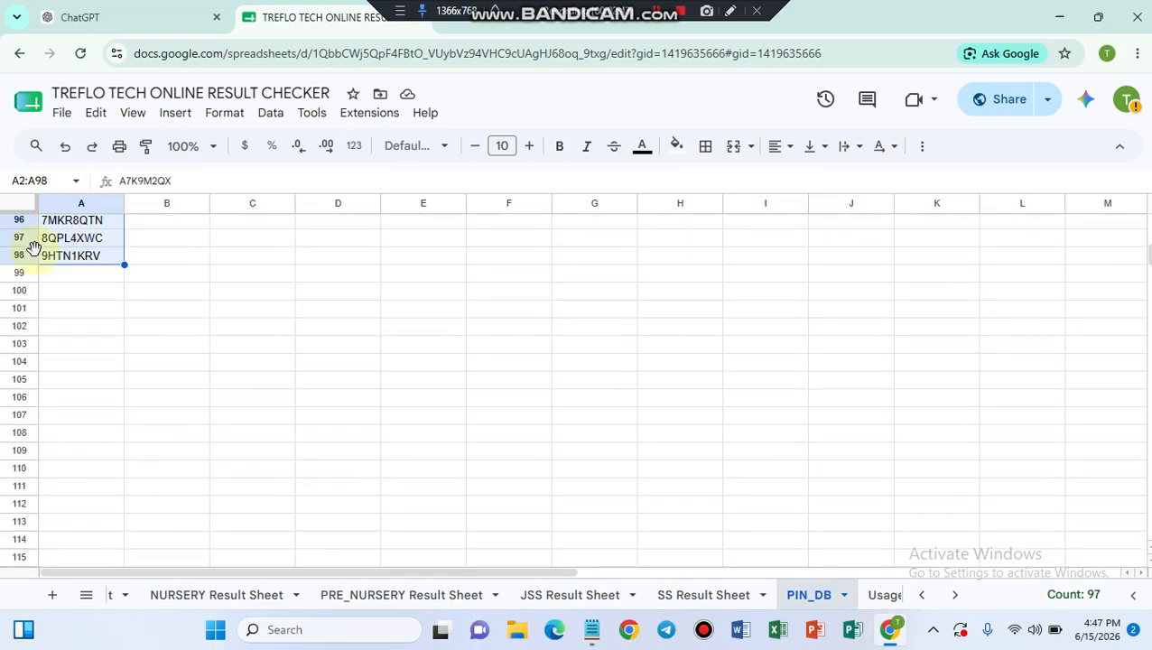
{"action": "left_click", "coordinate": [56, 275]}
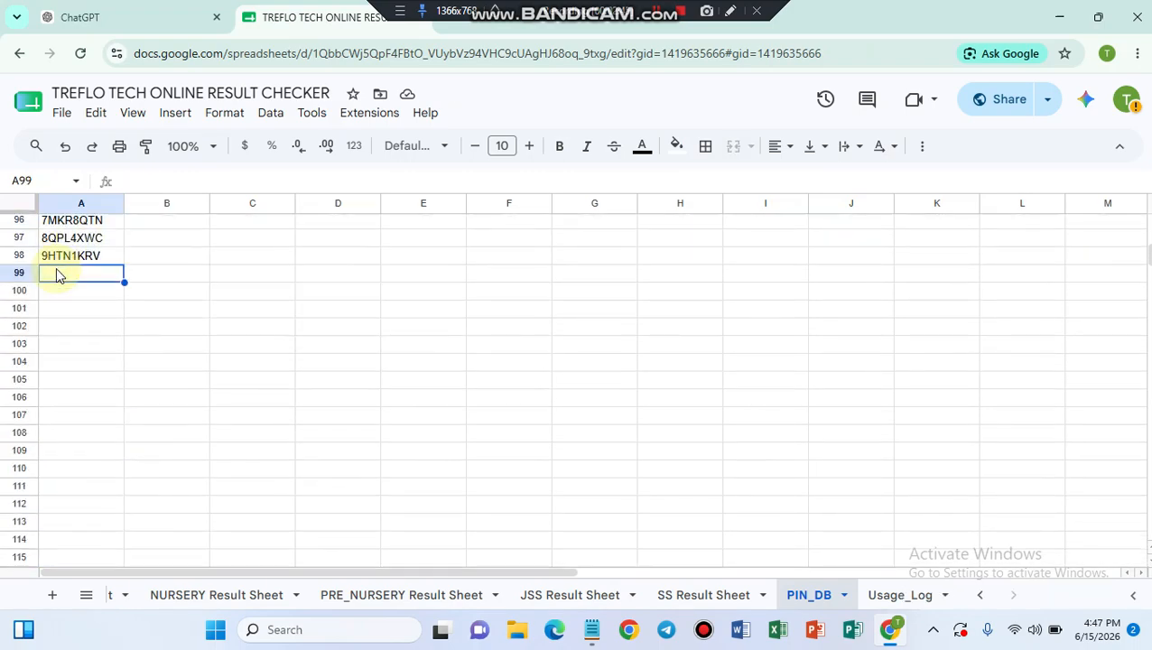
{"action": "key", "text": "ctrl+Home"}
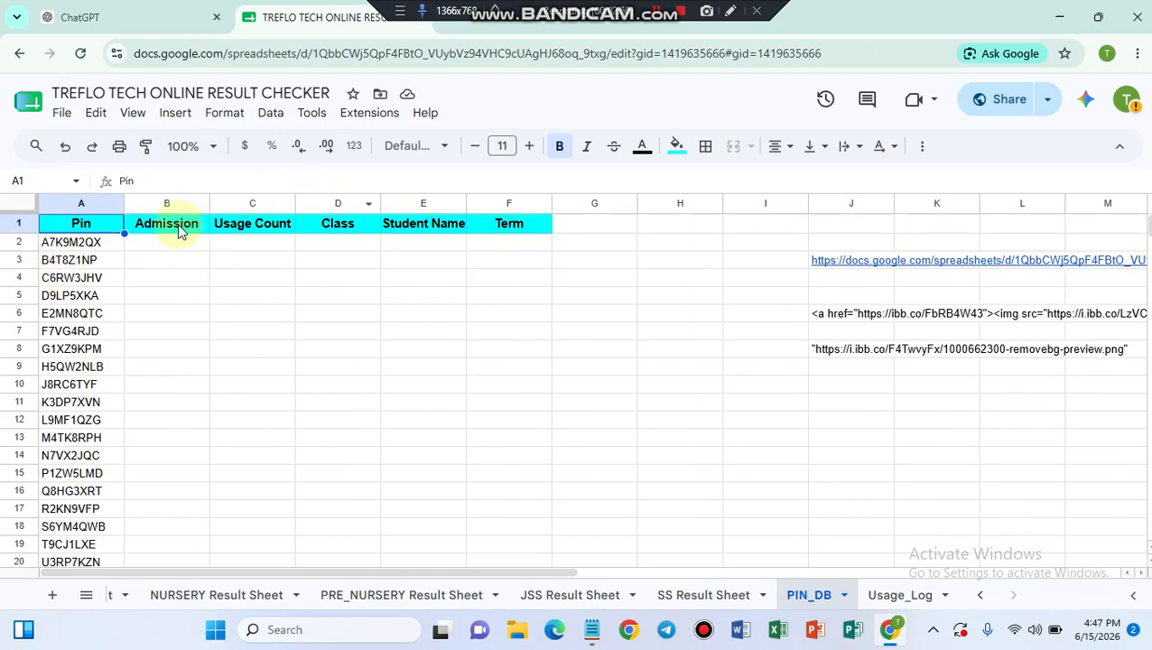
Step: Switch to Notepad and make instruction 7, about linking each class result sheet to the PIN_DB, bold
{"action": "left_click", "coordinate": [592, 629]}
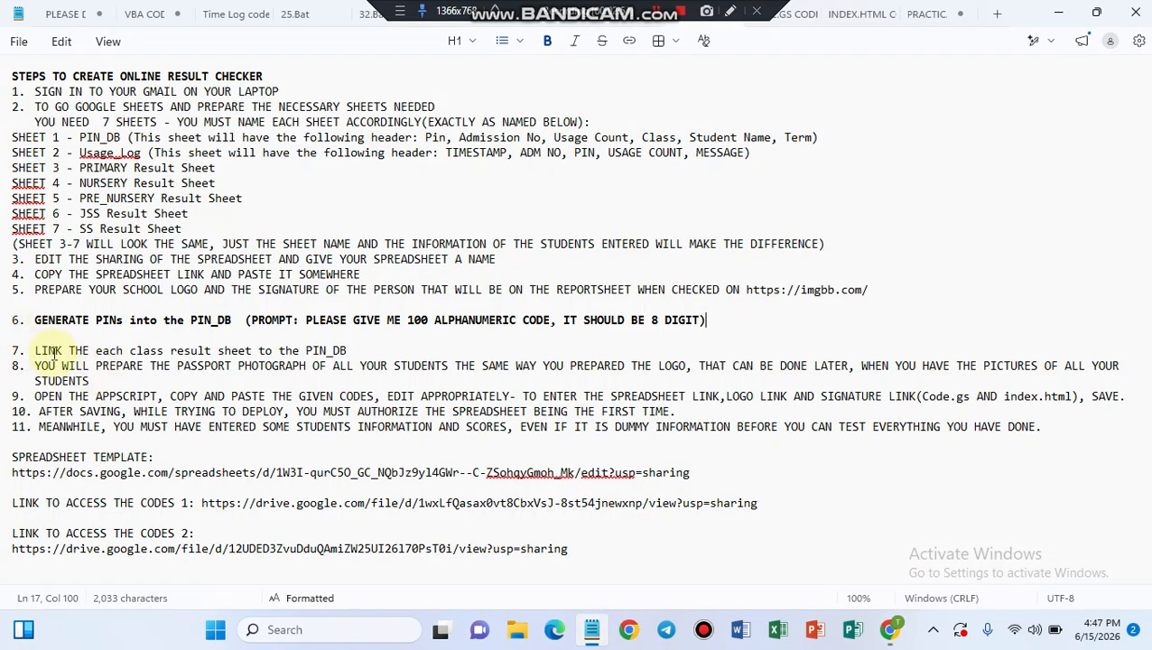
{"action": "left_click_drag", "start_coordinate": [35, 352], "coordinate": [362, 350]}
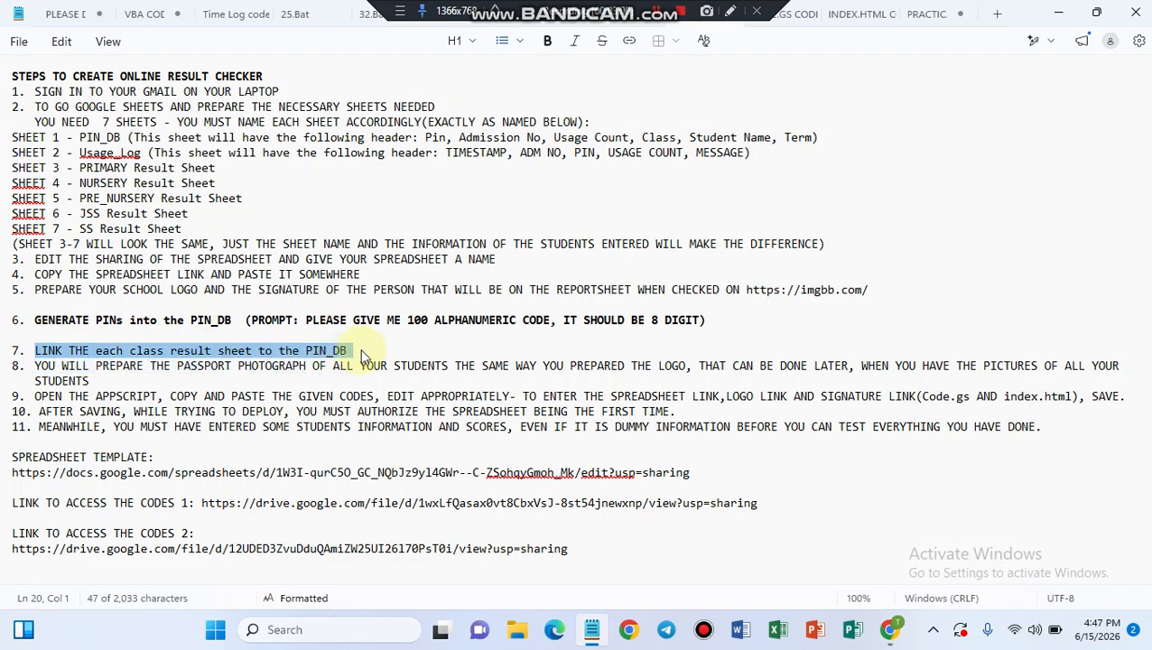
{"action": "left_click", "coordinate": [548, 43]}
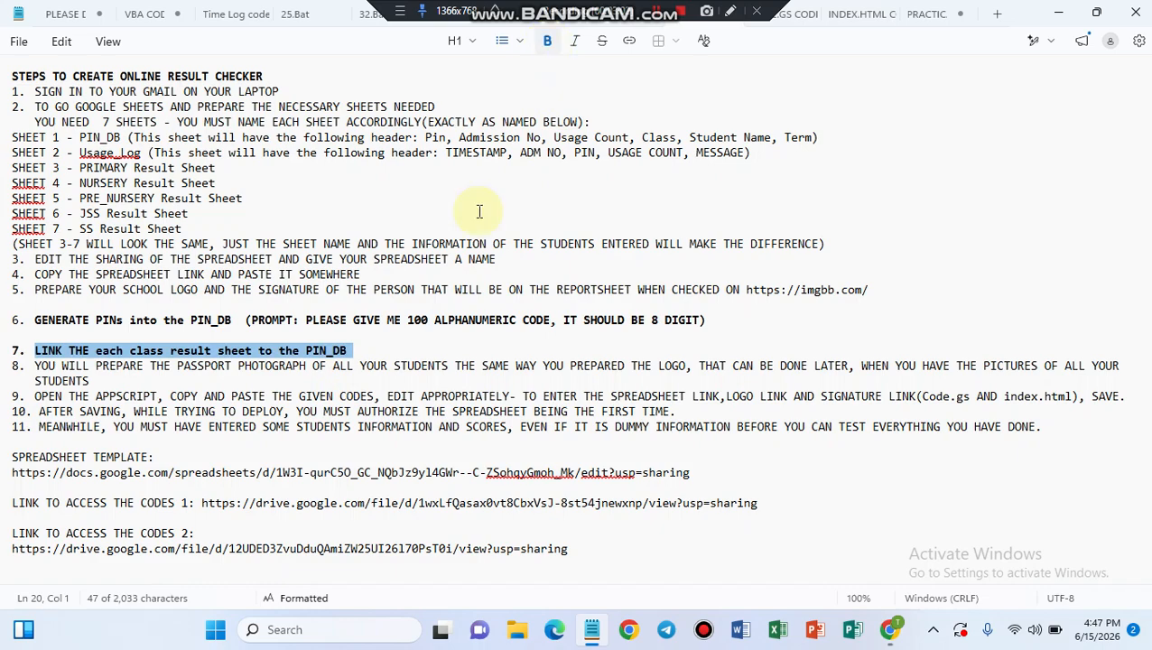
{"action": "left_click", "coordinate": [248, 350]}
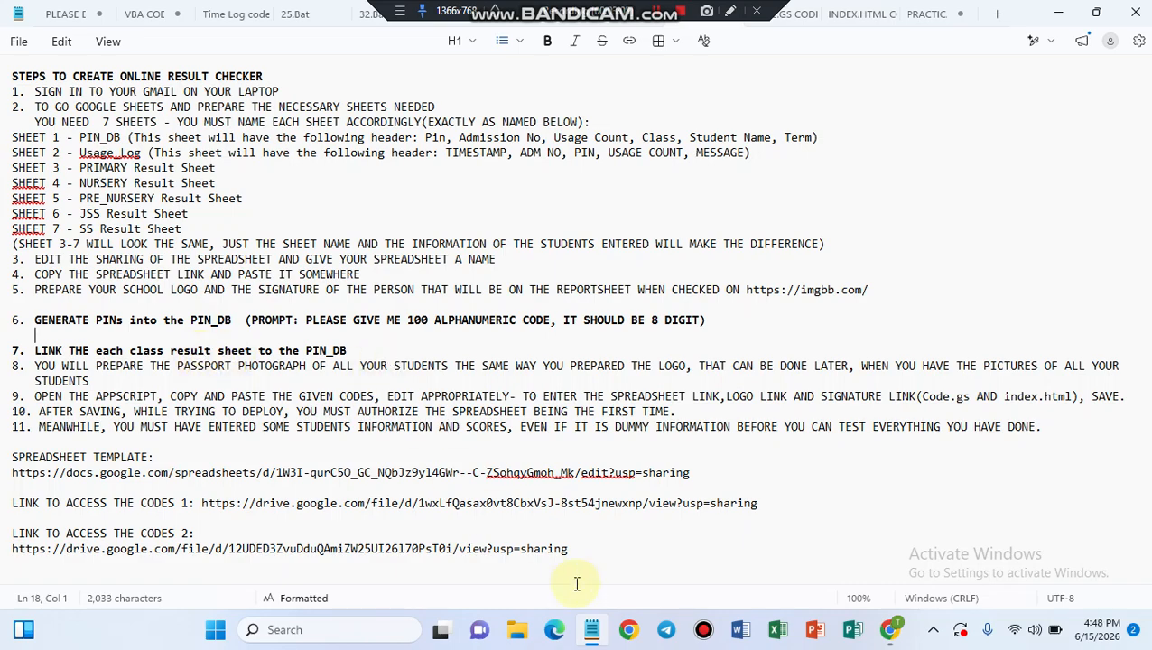
Step: Switch back to the spreadsheet in Chrome and change the student name in B9 of the SS Result Sheet to SS STUDENT ONE
{"action": "left_click", "coordinate": [888, 628]}
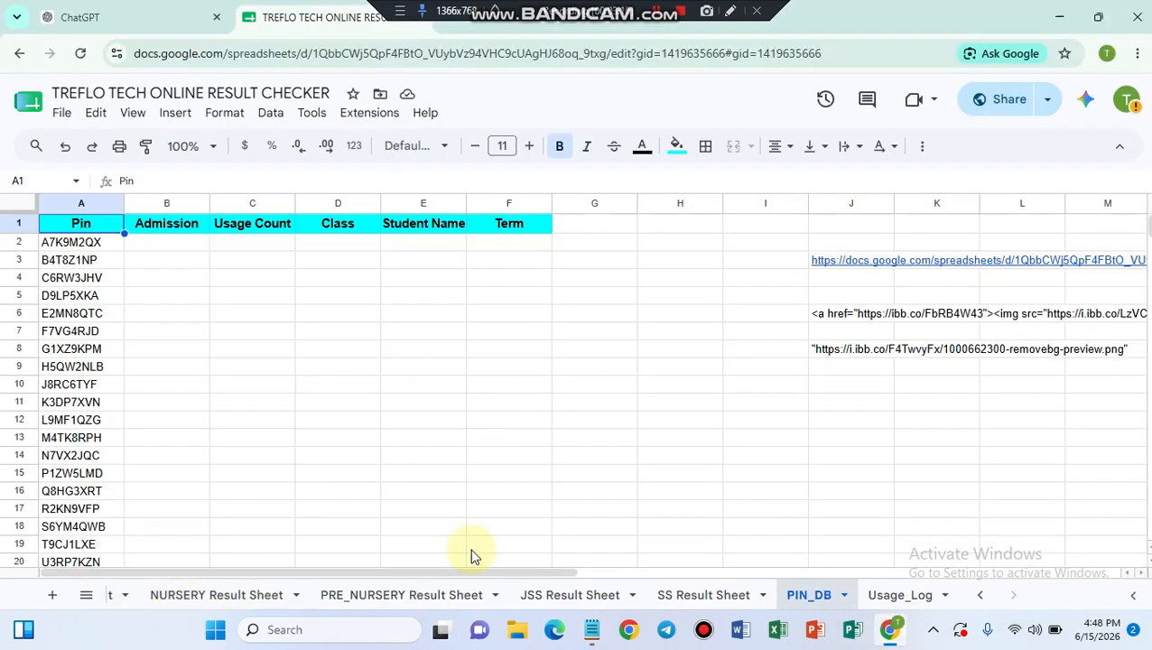
{"action": "left_click", "coordinate": [696, 600]}
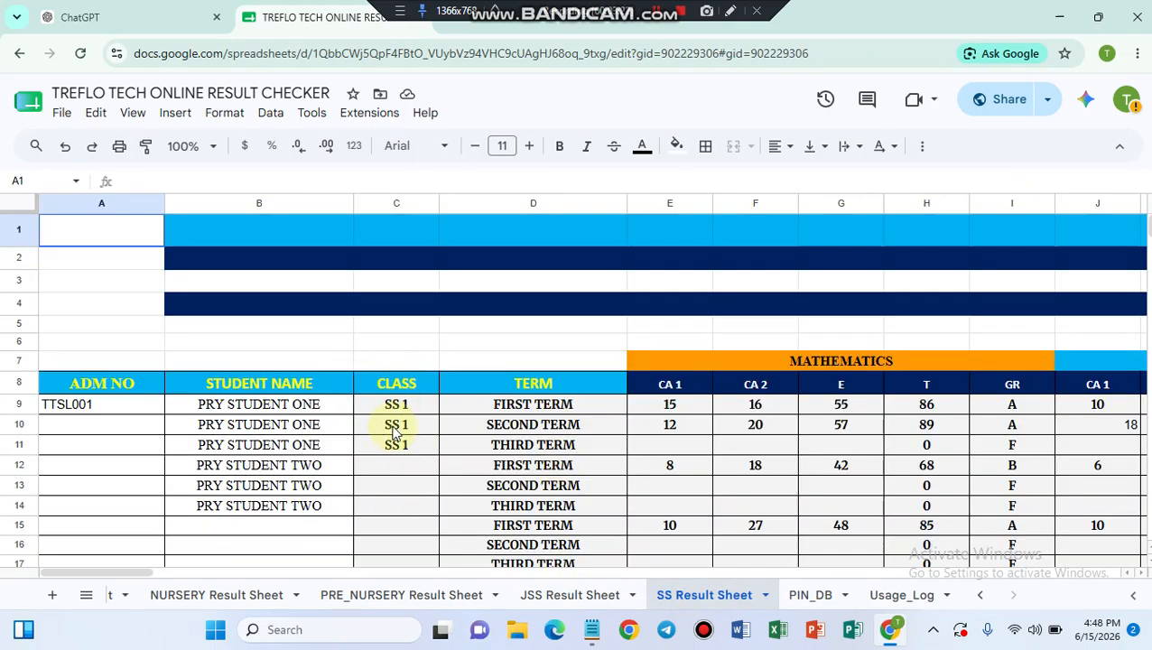
{"action": "left_click", "coordinate": [259, 409]}
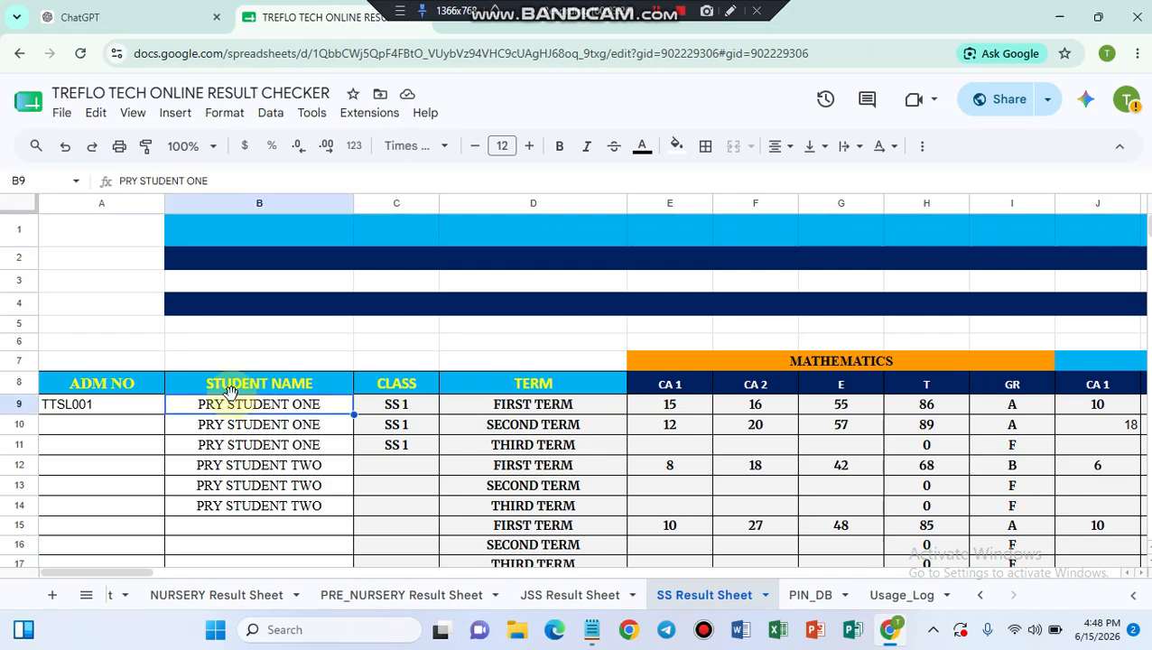
{"action": "double_click", "coordinate": [220, 405]}
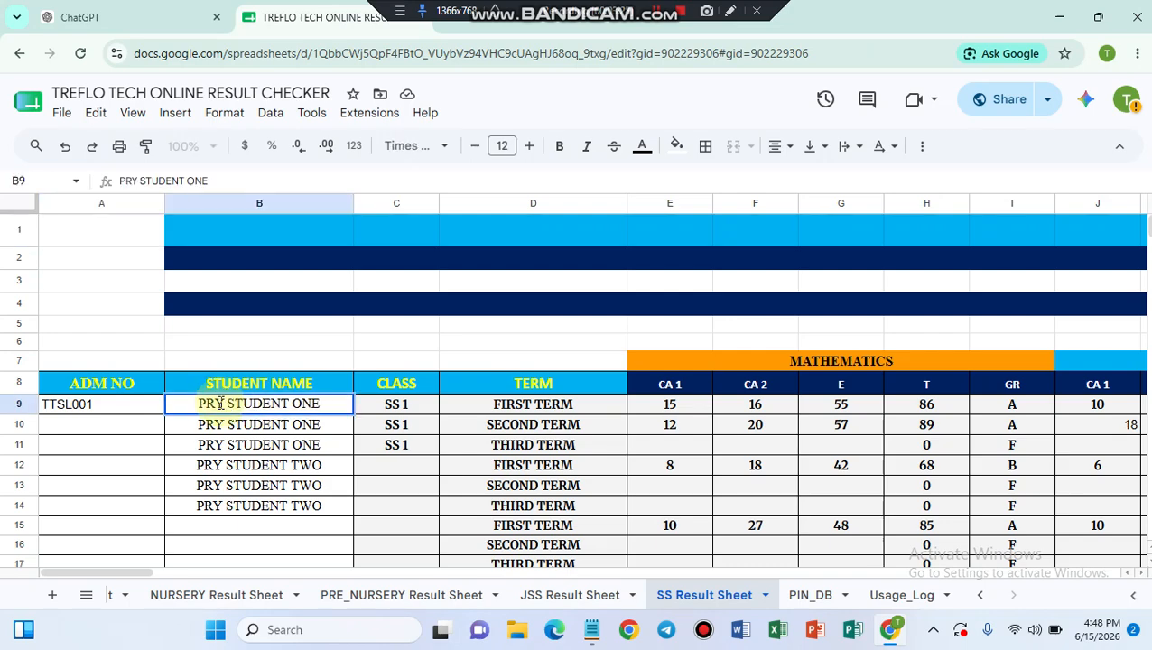
{"action": "key", "text": "BackSpace"}
{"action": "key", "text": "BackSpace"}
{"action": "key", "text": "BackSpace"}
{"action": "type", "text": "ss"}
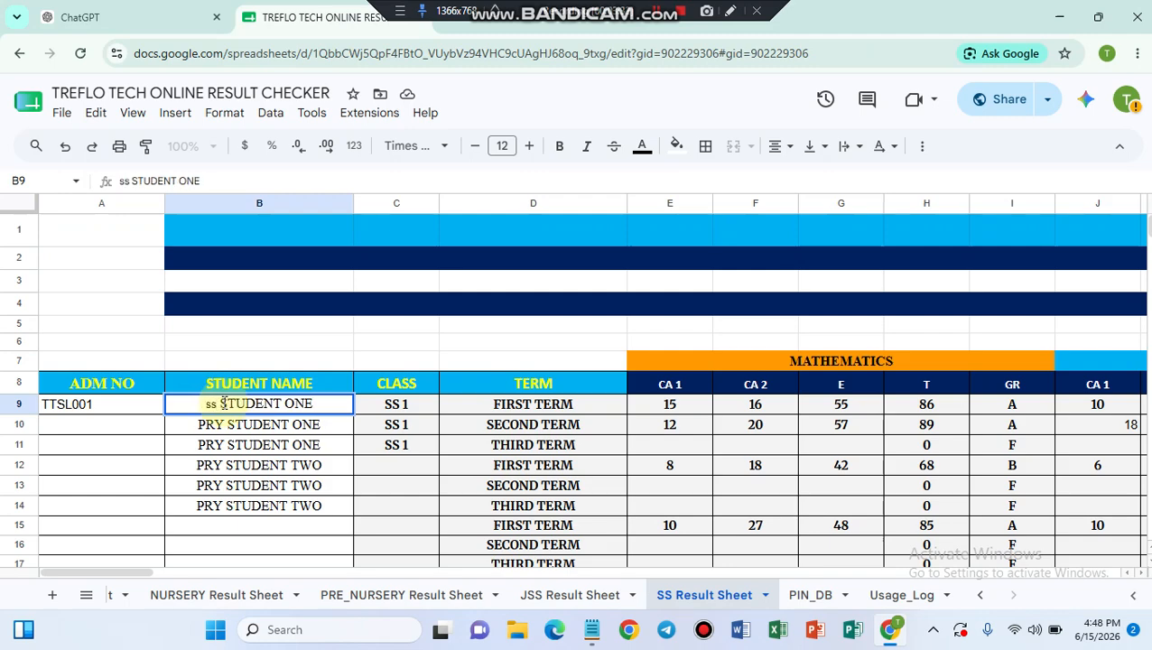
{"action": "key", "text": "BackSpace"}
{"action": "key", "text": "BackSpace"}
{"action": "type", "text": "s"}
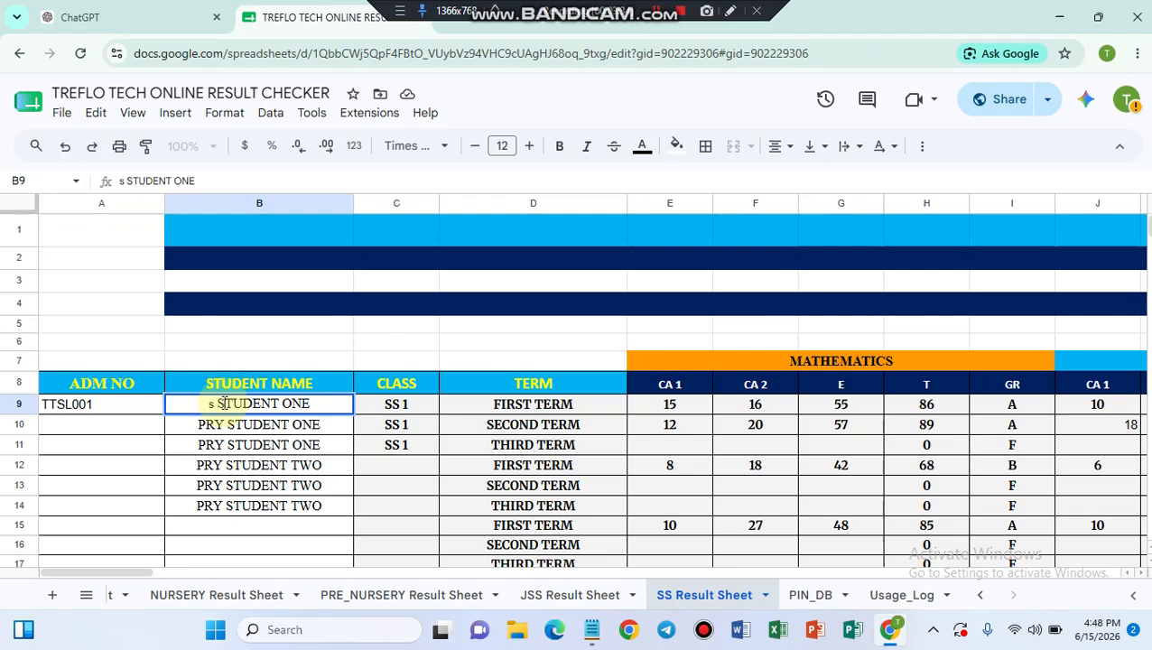
{"action": "key", "text": "BackSpace"}
{"action": "type", "text": "SS"}
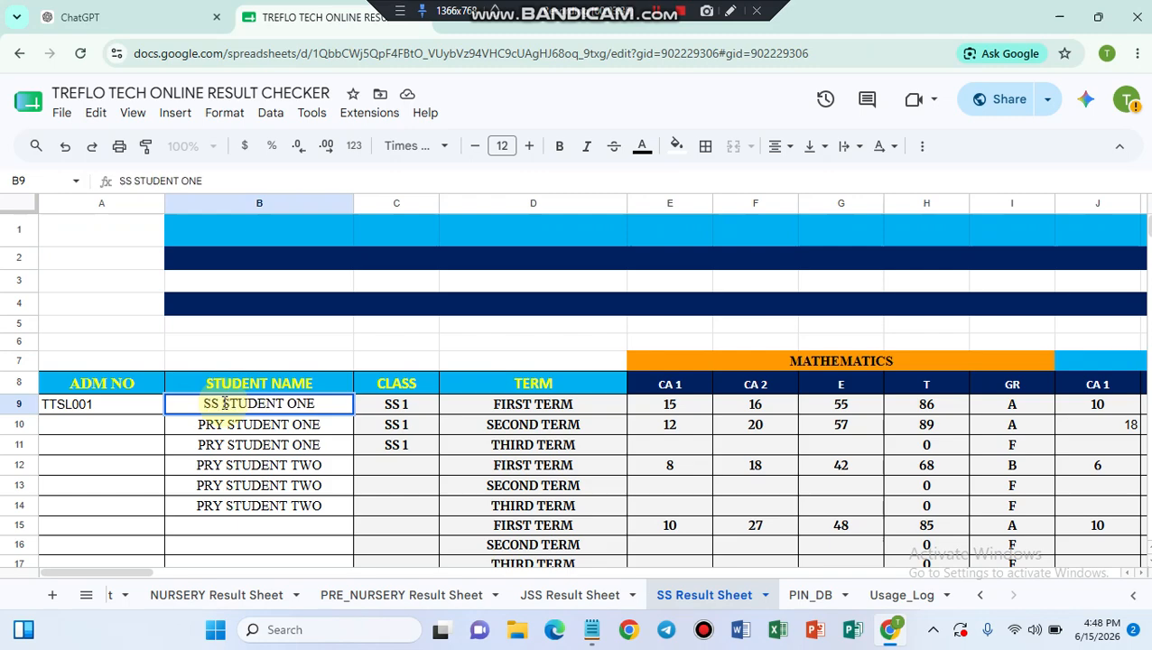
{"action": "left_click", "coordinate": [225, 430]}
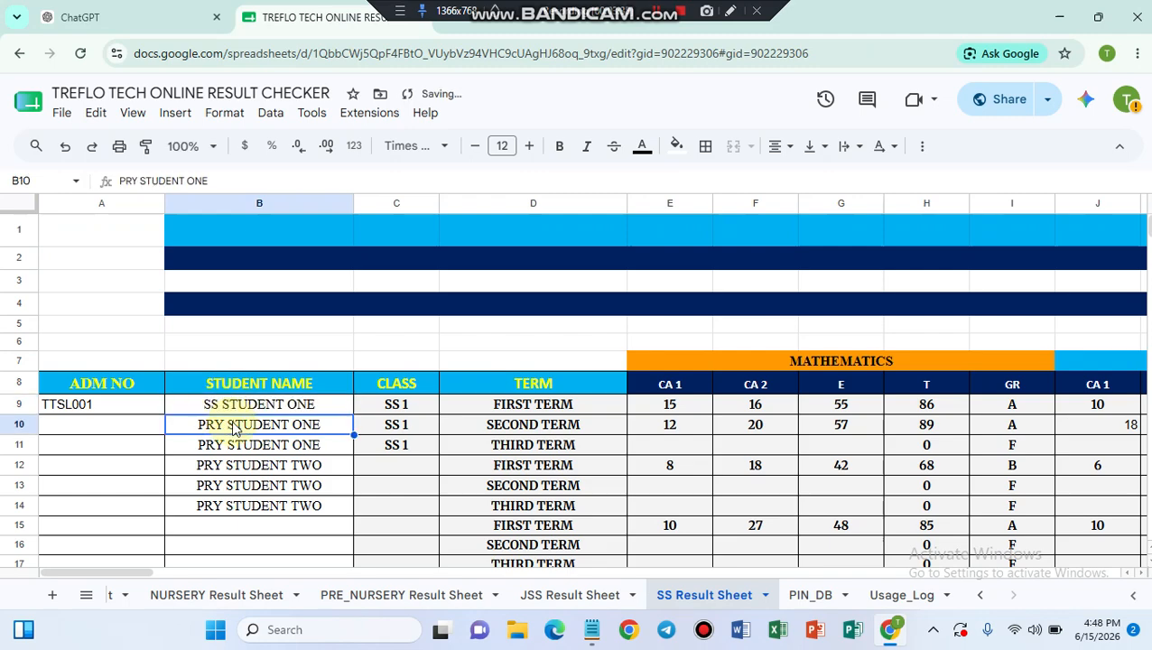
Step: Copy the student name from B9 into B10 and B11 for the same student's second and third terms
{"action": "left_click", "coordinate": [252, 408]}
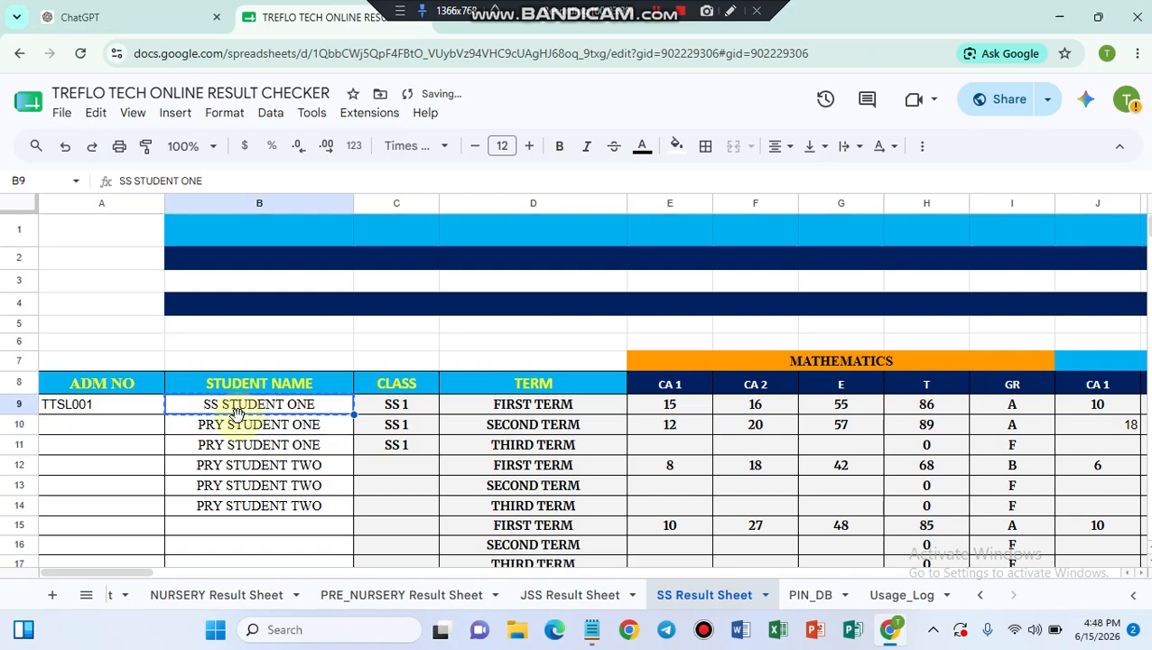
{"action": "left_click", "coordinate": [240, 427]}
{"action": "key", "text": "ctrl+v"}
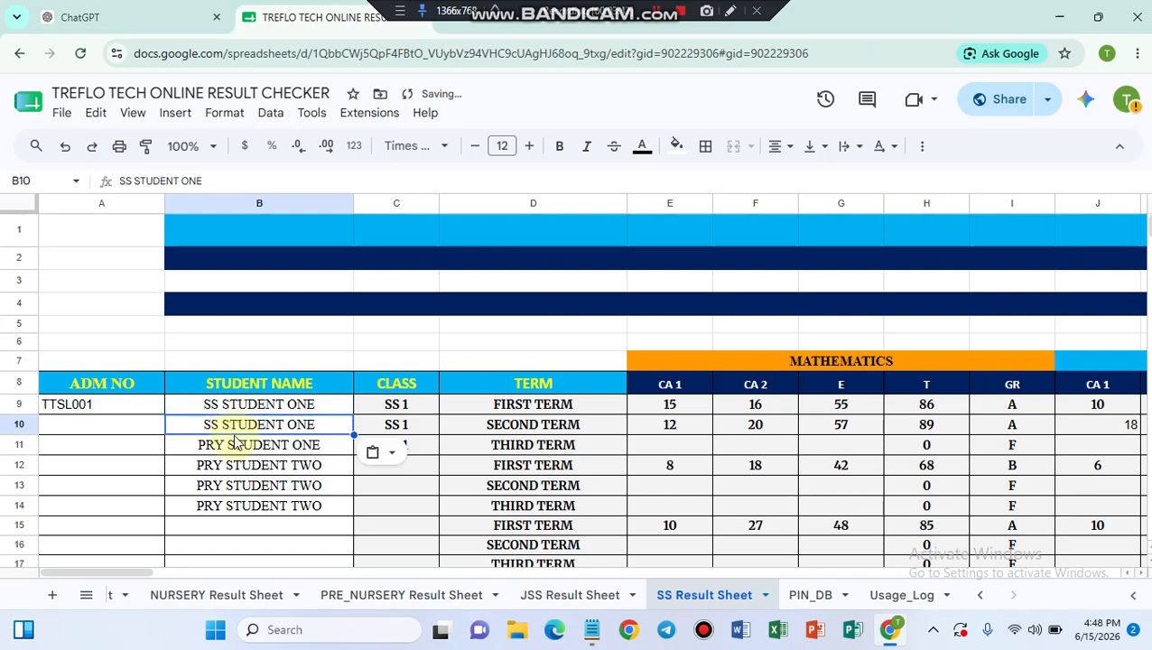
{"action": "left_click", "coordinate": [233, 446]}
{"action": "key", "text": "ctrl+v"}
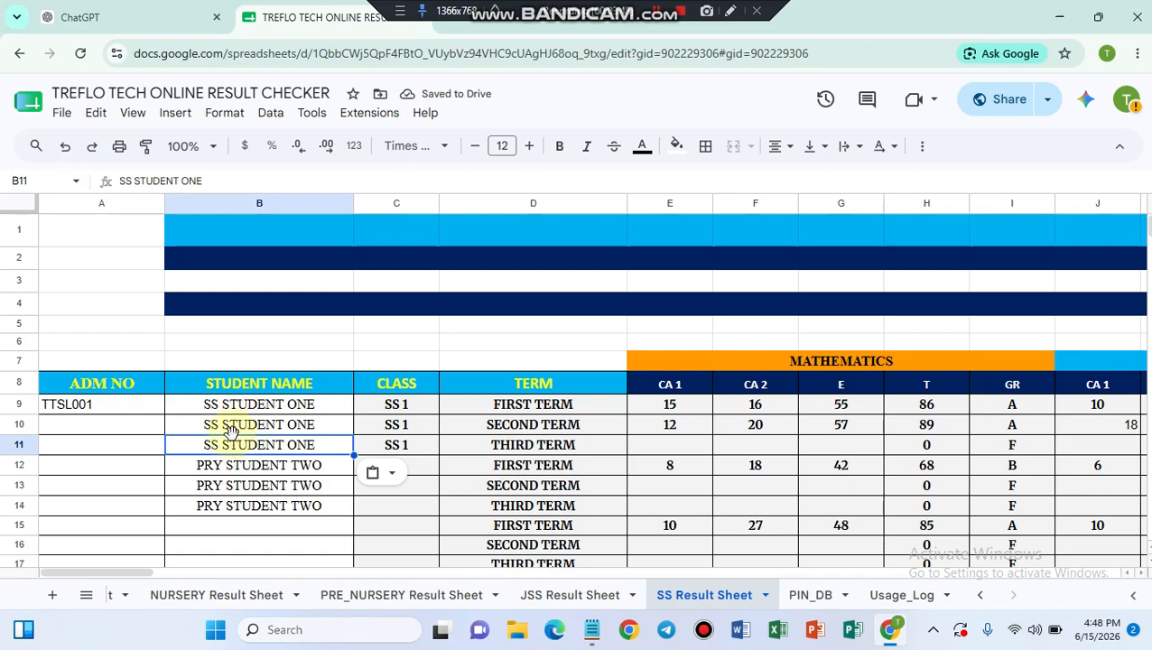
{"action": "left_click", "coordinate": [542, 408]}
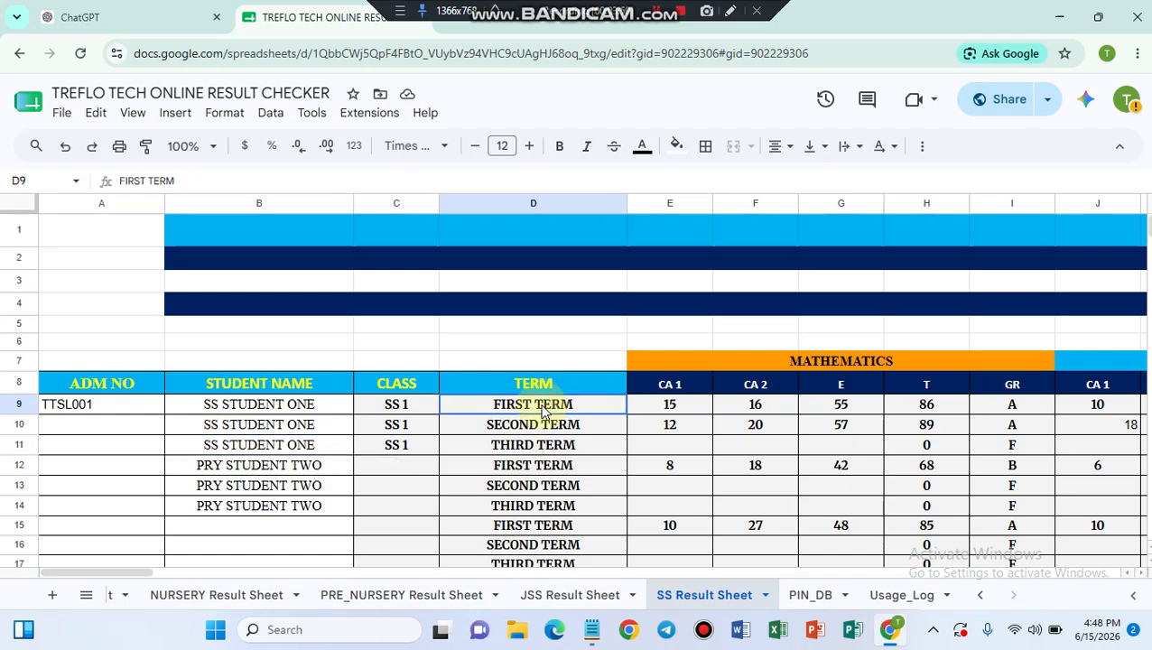
{"action": "key", "text": "Down"}
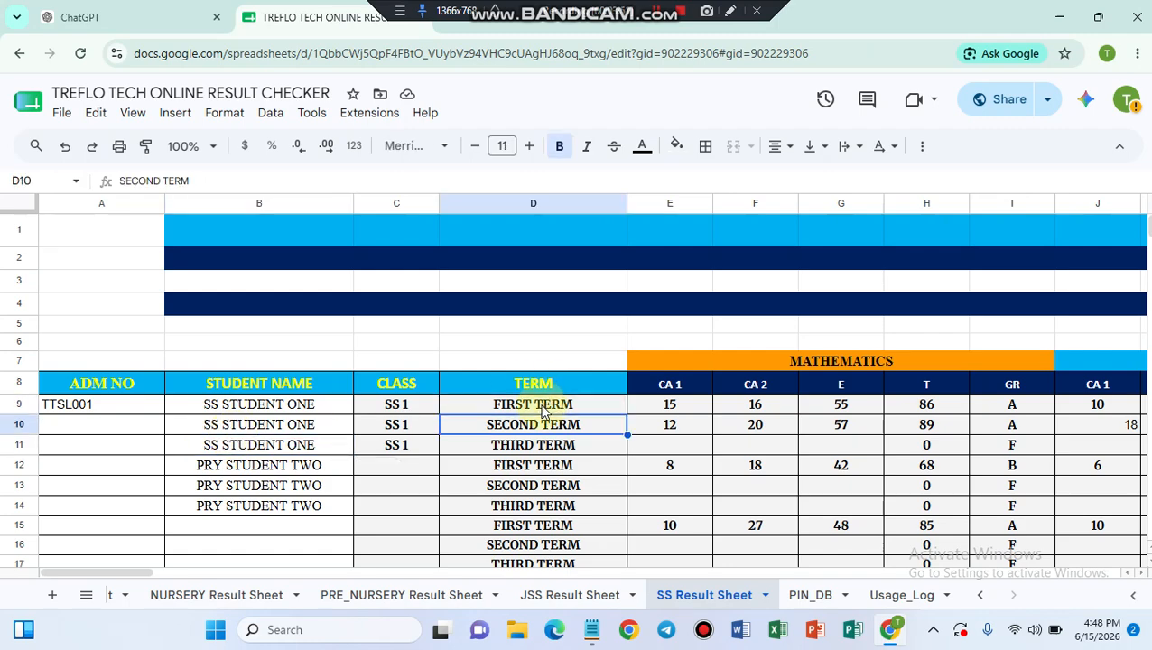
{"action": "key", "text": "Down"}
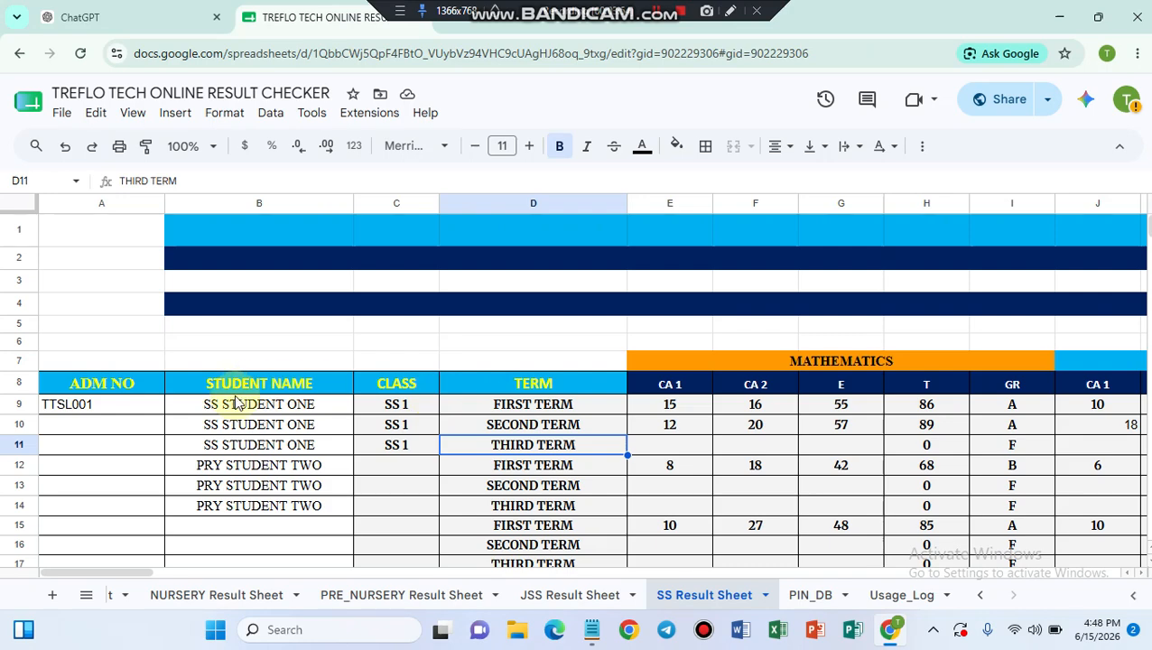
Step: Copy the first student's admission number from A9 into A10 and A11 of the SS Result Sheet
{"action": "left_click", "coordinate": [151, 405]}
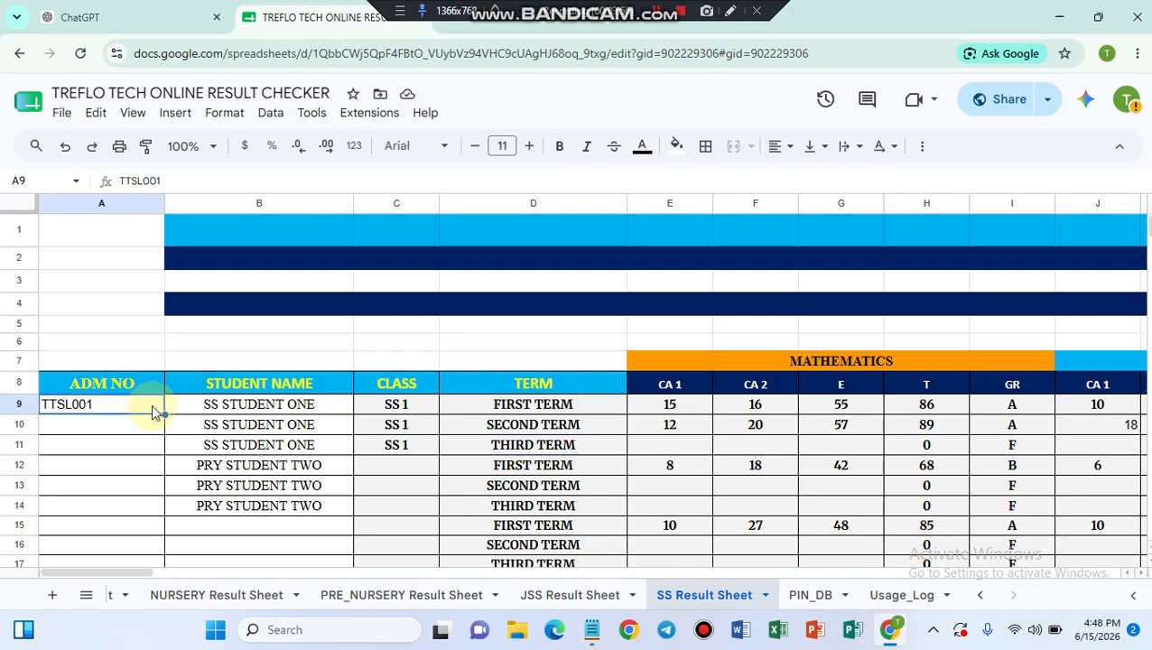
{"action": "key", "text": "ctrl+c"}
{"action": "left_click", "coordinate": [118, 428]}
{"action": "key", "text": "ctrl+v"}
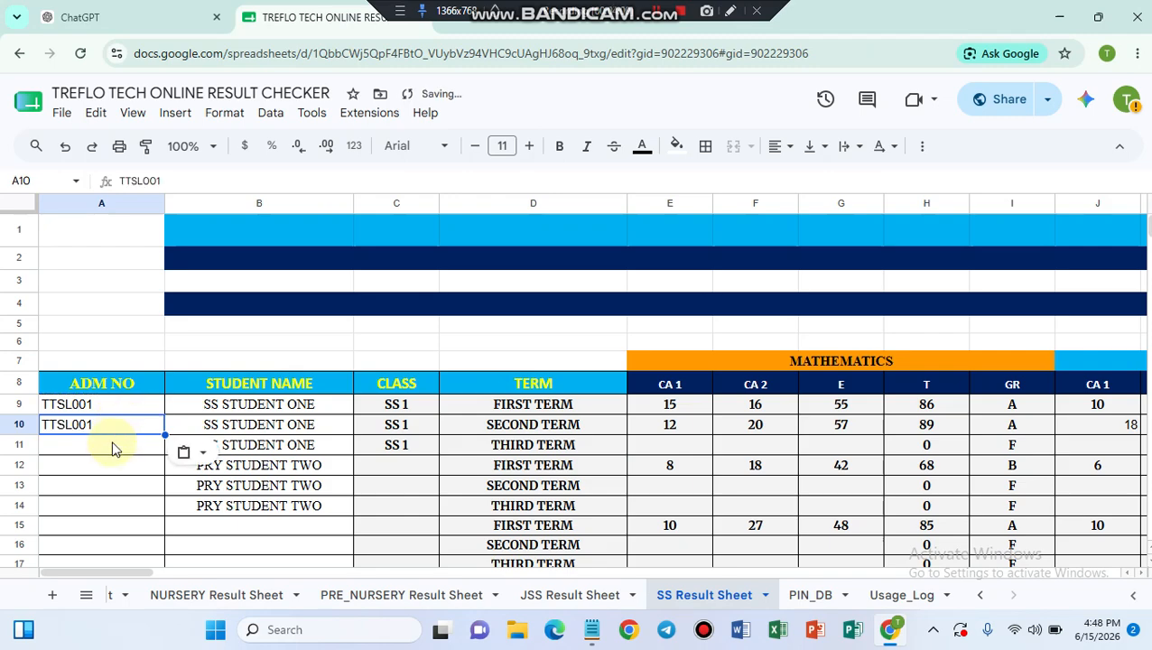
{"action": "left_click", "coordinate": [112, 443]}
{"action": "key", "text": "ctrl+v"}
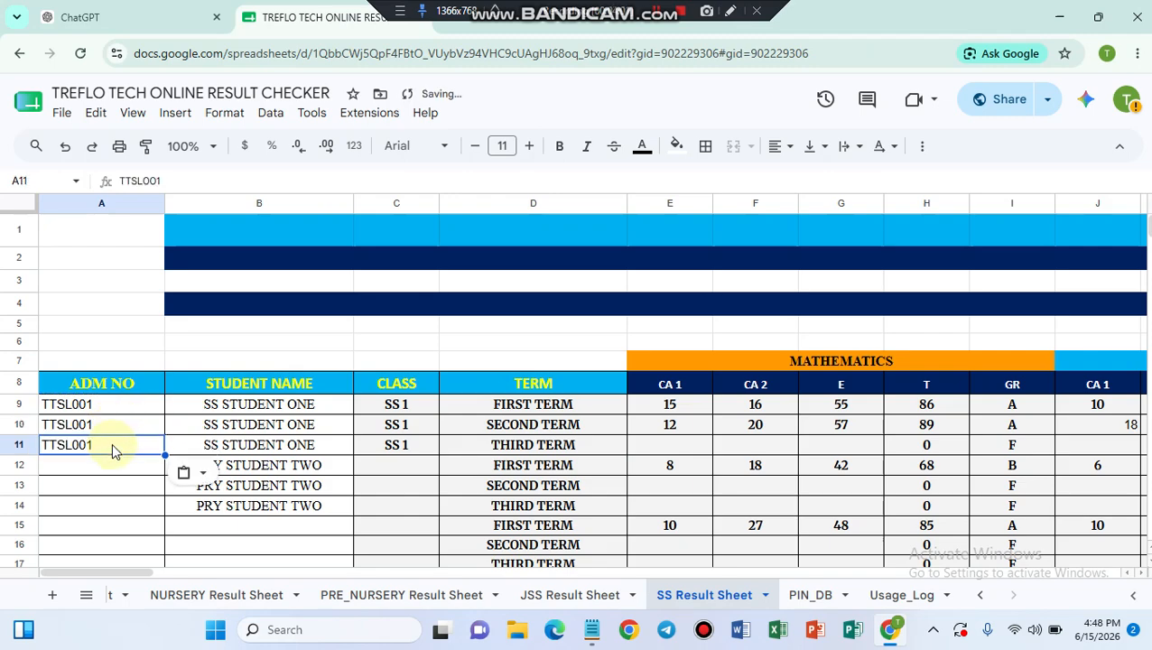
Step: Change the student name in B12 of the SS Result Sheet to SS STUDENT TWO
{"action": "left_click", "coordinate": [239, 465]}
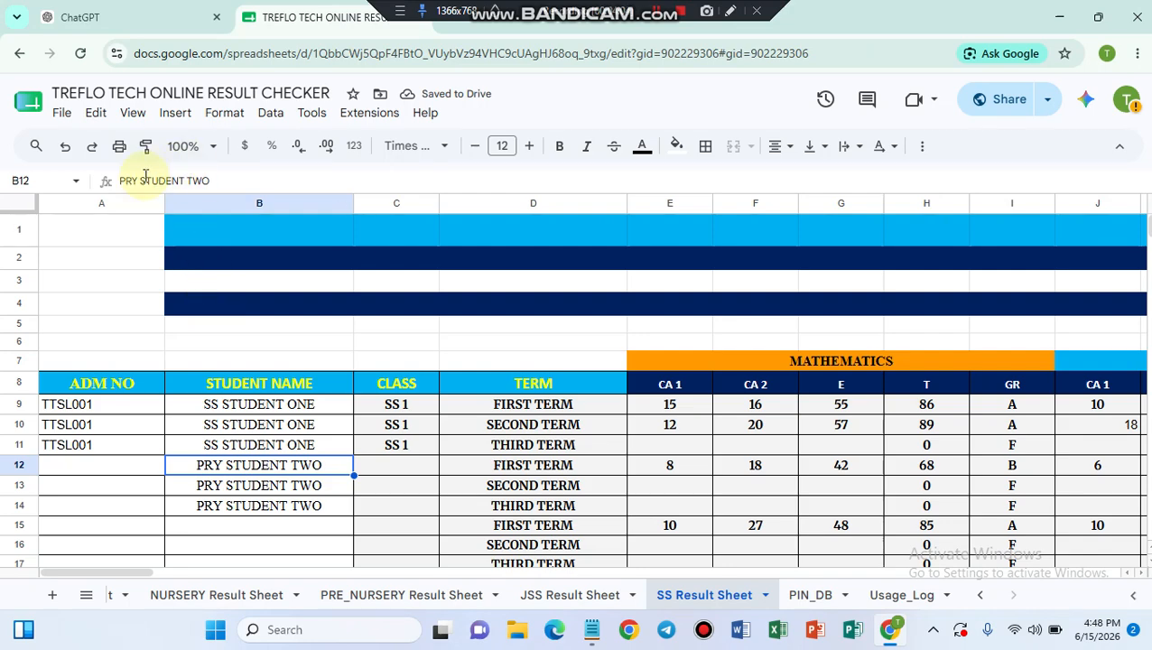
{"action": "left_click", "coordinate": [137, 179]}
{"action": "key", "text": "BackSpace"}
{"action": "key", "text": "BackSpace"}
{"action": "key", "text": "BackSpace"}
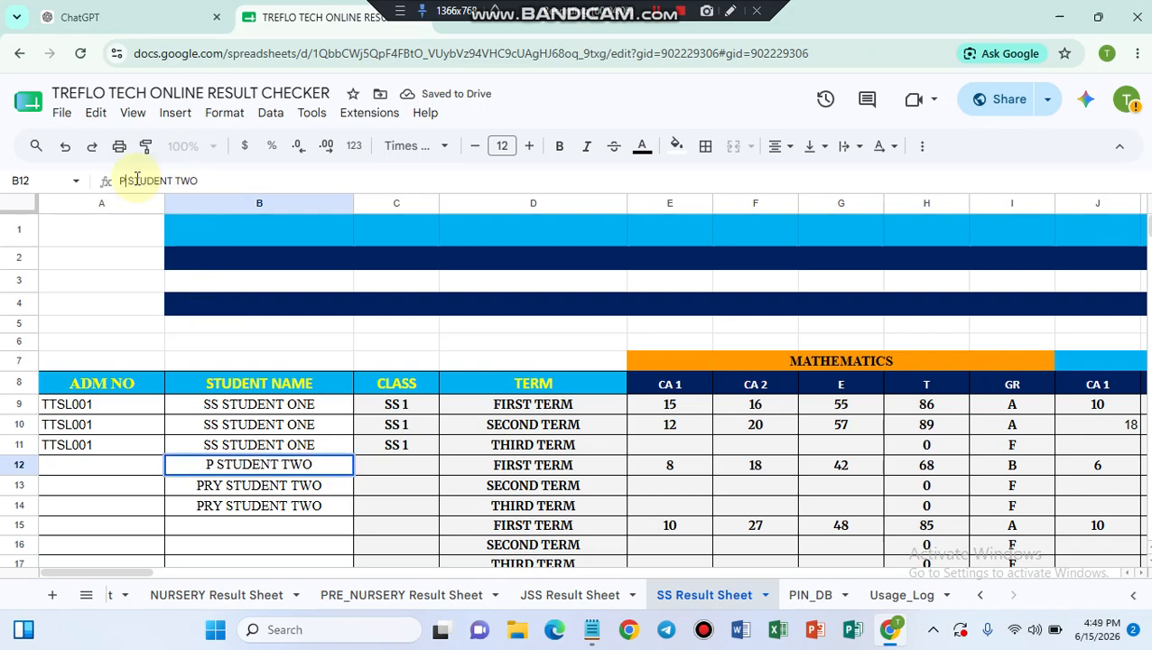
{"action": "type", "text": "SS"}
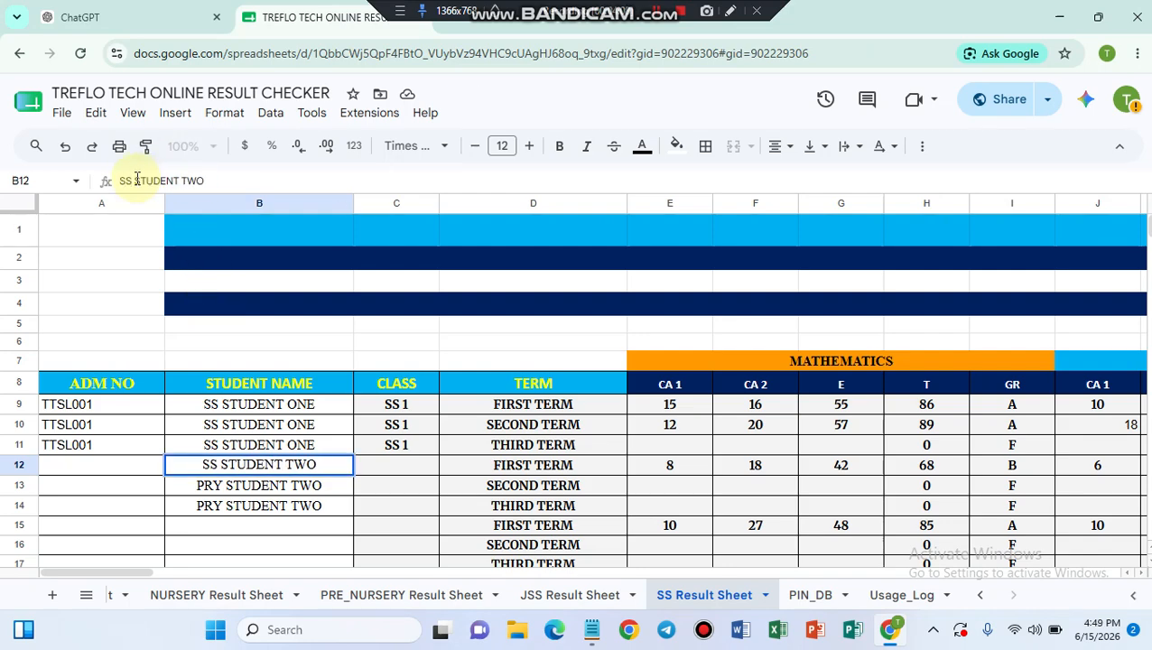
Step: Copy the second student's name from B12 into B13 and B14 for the second and third terms
{"action": "left_click", "coordinate": [260, 485]}
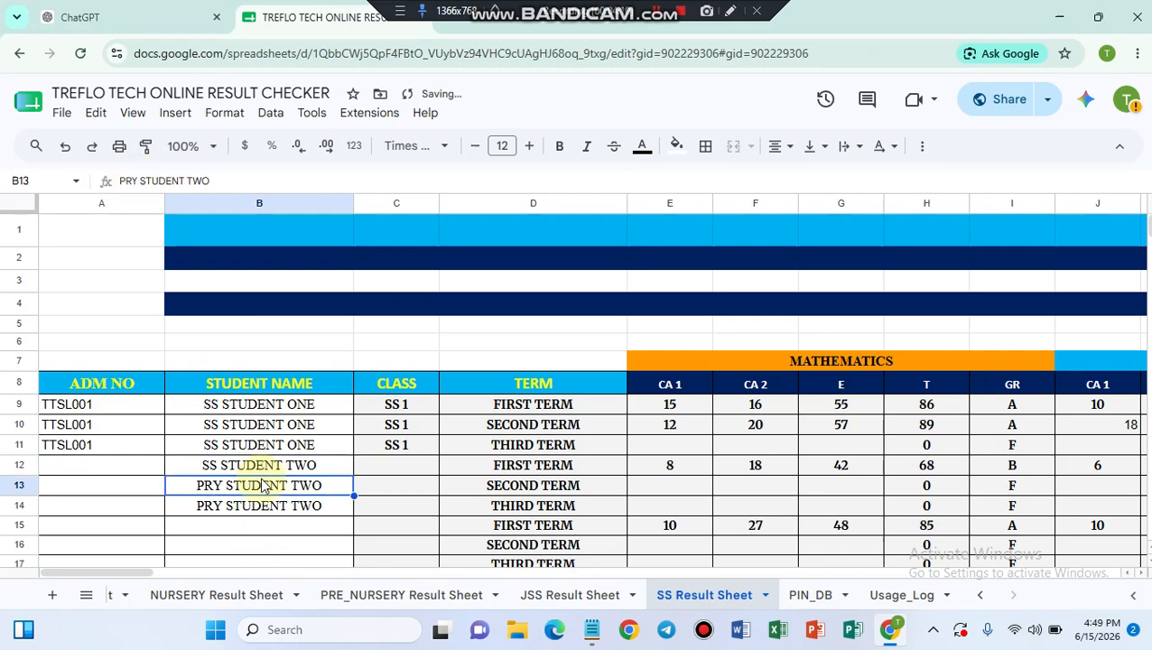
{"action": "left_click", "coordinate": [253, 465]}
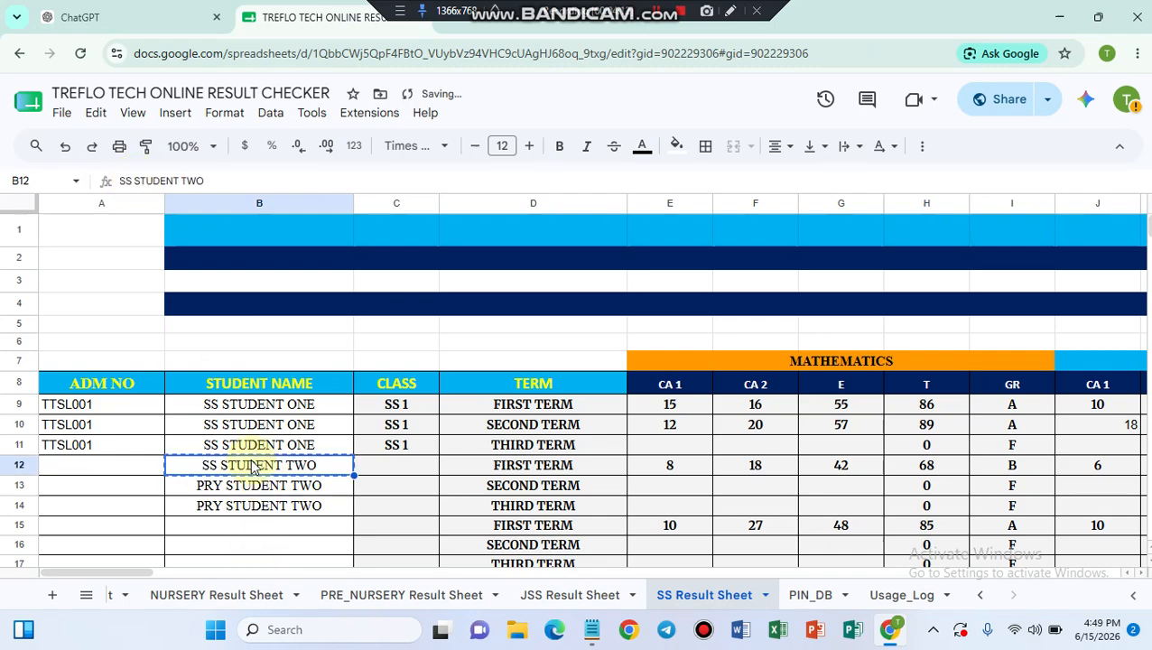
{"action": "left_click", "coordinate": [242, 488]}
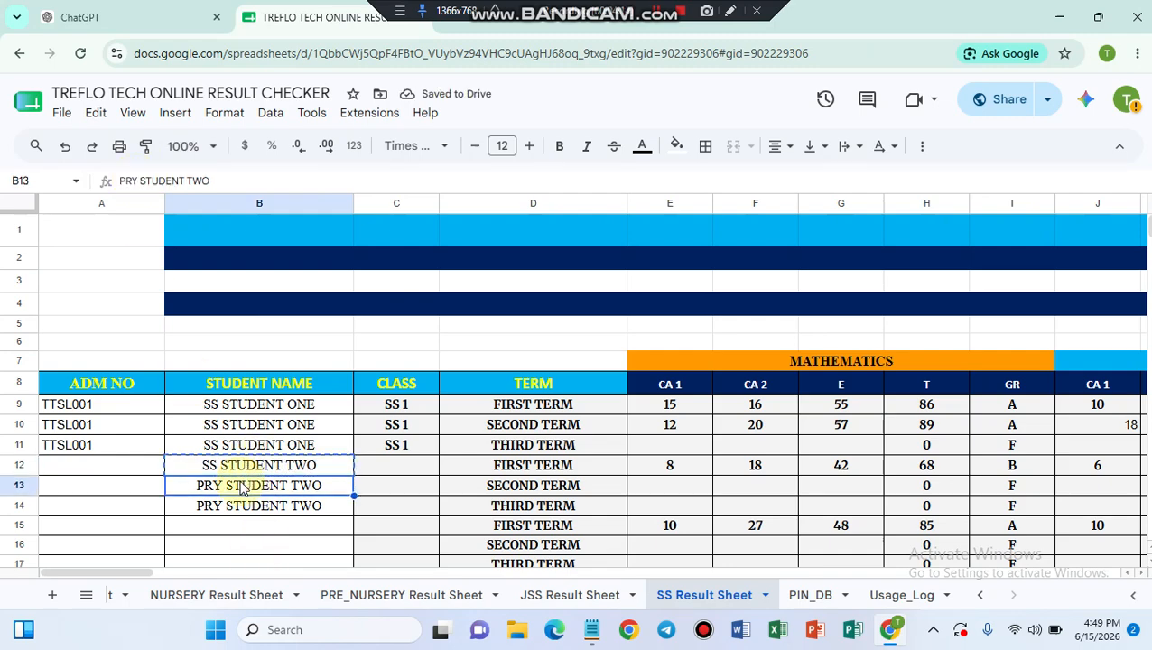
{"action": "key", "text": "ctrl+v"}
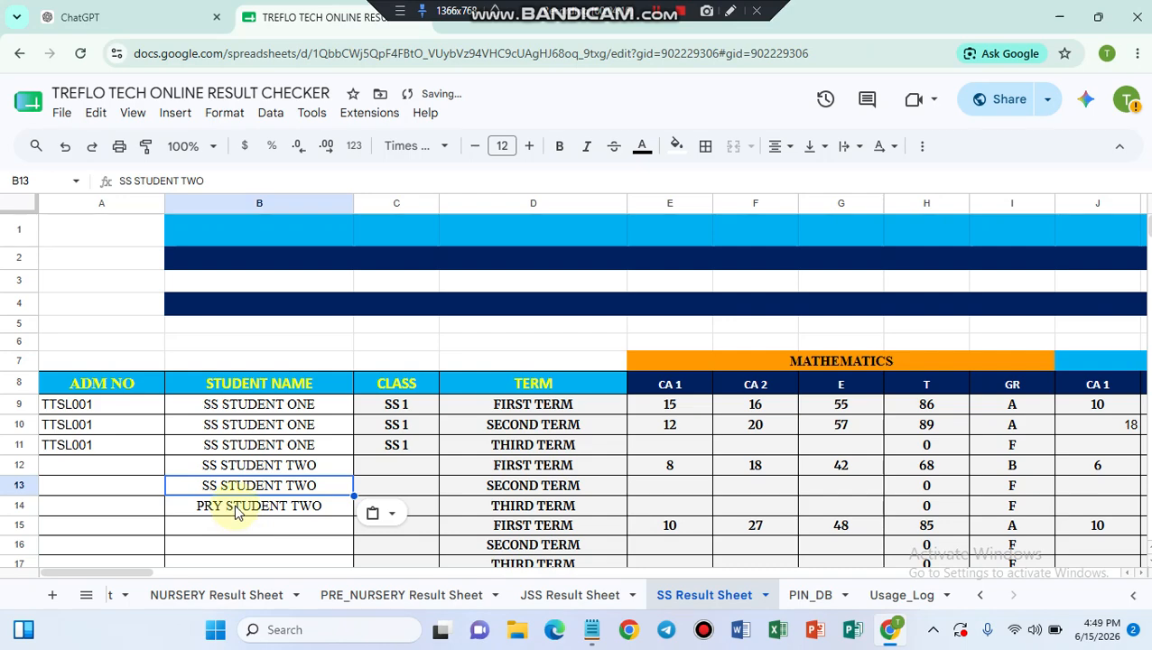
{"action": "left_click", "coordinate": [236, 505]}
{"action": "key", "text": "ctrl+v"}
Step: Extend the admission number series from A11 into A12, and copy the new number into A13 and A14 for the second student
{"action": "left_click", "coordinate": [108, 444]}
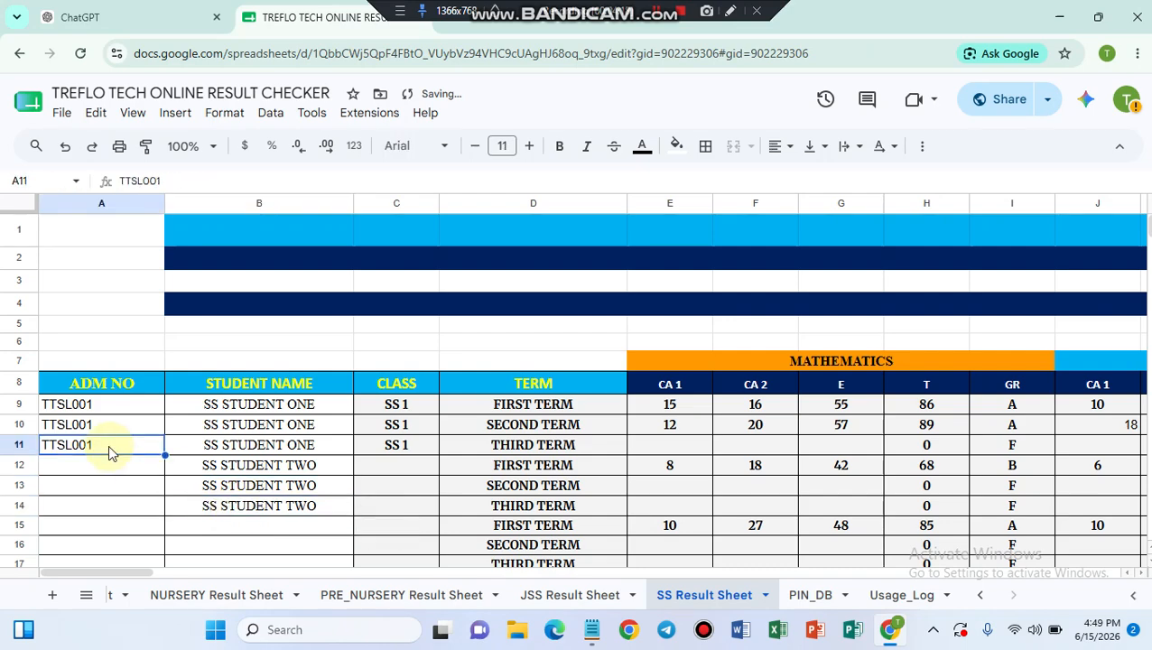
{"action": "left_click_drag", "start_coordinate": [164, 453], "coordinate": [163, 470]}
{"action": "left_click", "coordinate": [103, 476]}
{"action": "key", "text": "ctrl+c"}
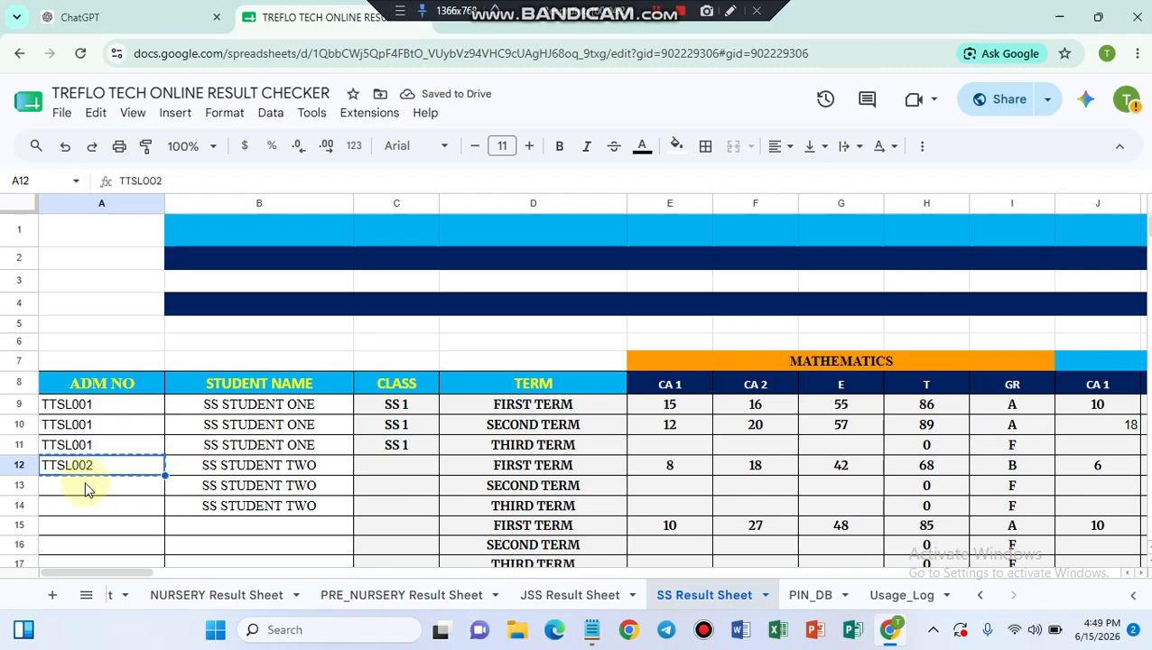
{"action": "left_click", "coordinate": [84, 485]}
{"action": "key", "text": "ctrl+v"}
{"action": "left_click", "coordinate": [80, 510]}
{"action": "key", "text": "ctrl+v"}
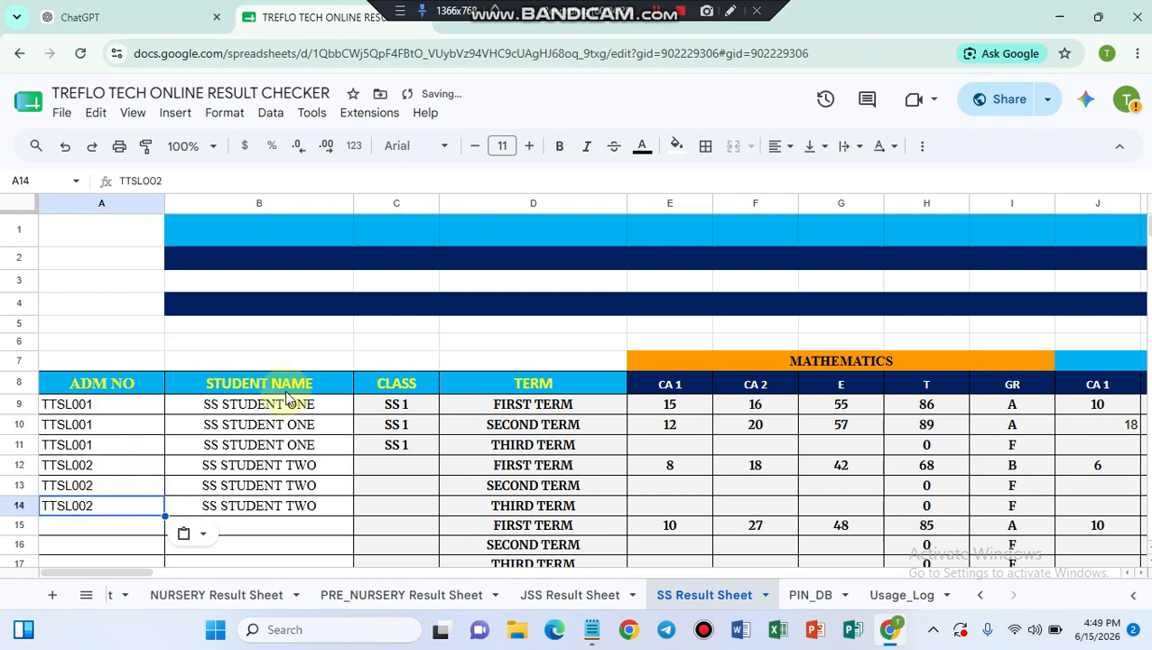
Step: Copy the SS 1 class entries from C9:C11 into C12:C14 and C15:C17
{"action": "left_click", "coordinate": [401, 407]}
{"action": "left_click_drag", "start_coordinate": [399, 406], "coordinate": [404, 454]}
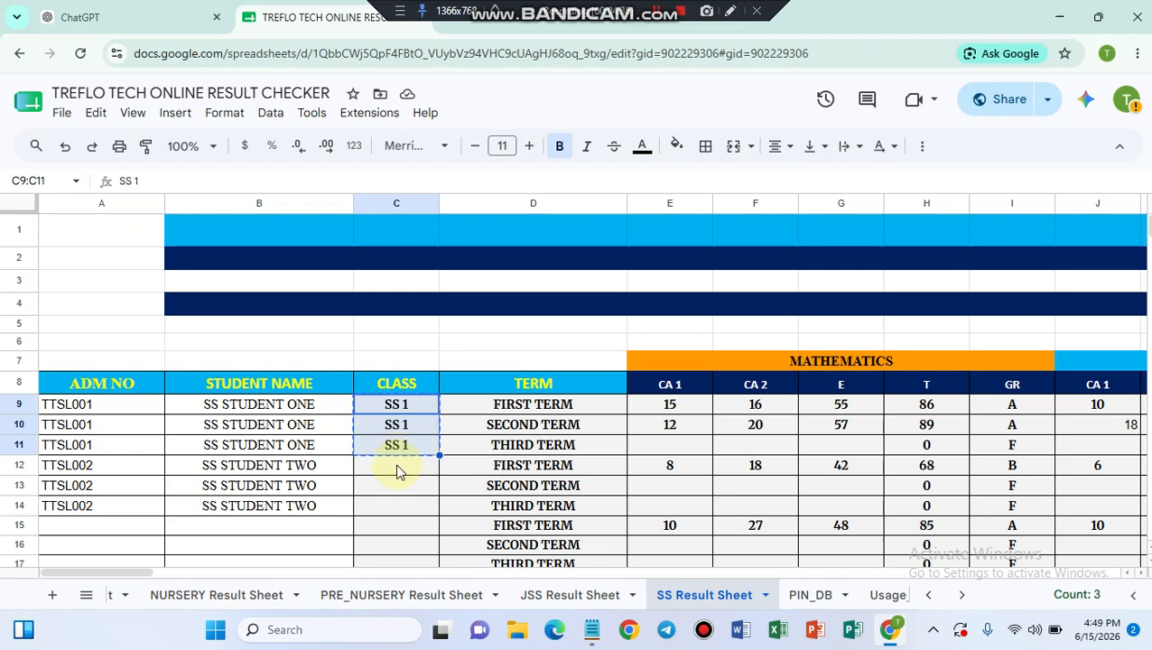
{"action": "left_click", "coordinate": [398, 467]}
{"action": "key", "text": "ctrl+v"}
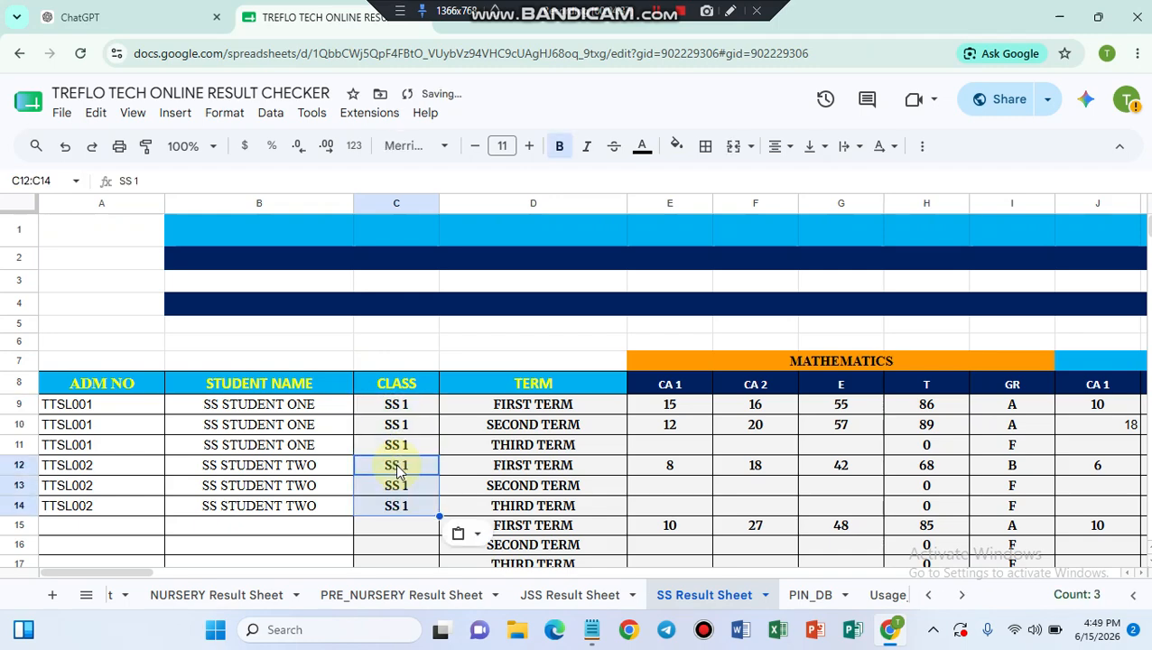
{"action": "left_click", "coordinate": [384, 521]}
{"action": "key", "text": "ctrl+v"}
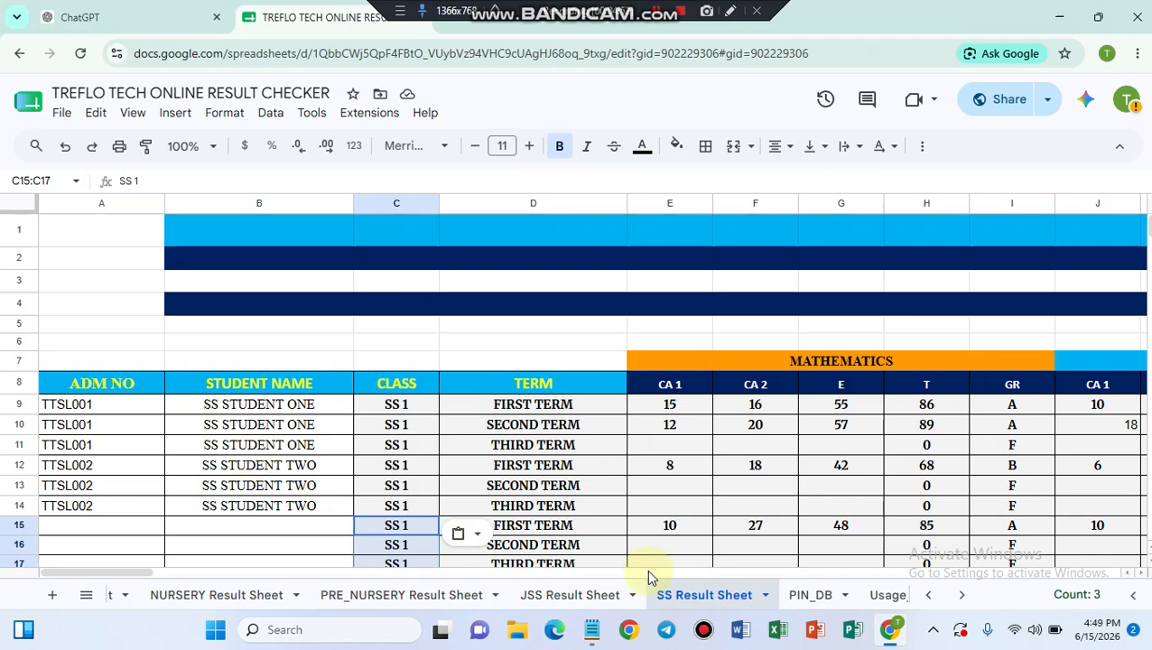
Step: Open the JSS Result Sheet and change the student name in B9 to JSS STUDENT ONE
{"action": "left_click", "coordinate": [561, 597]}
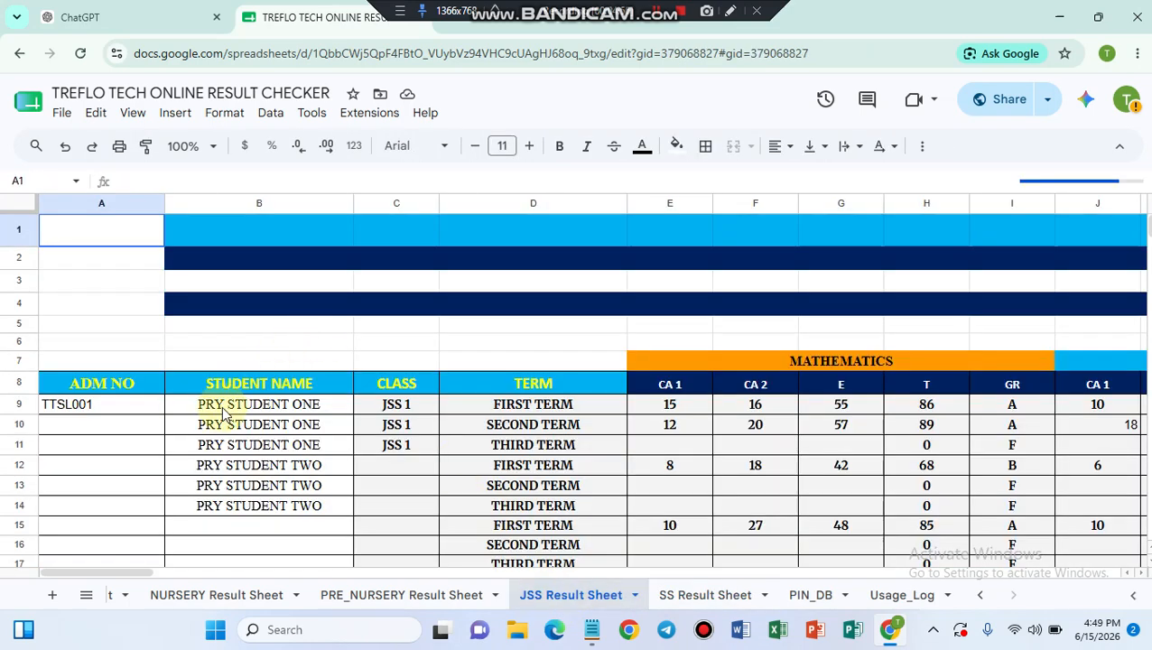
{"action": "left_click", "coordinate": [220, 411]}
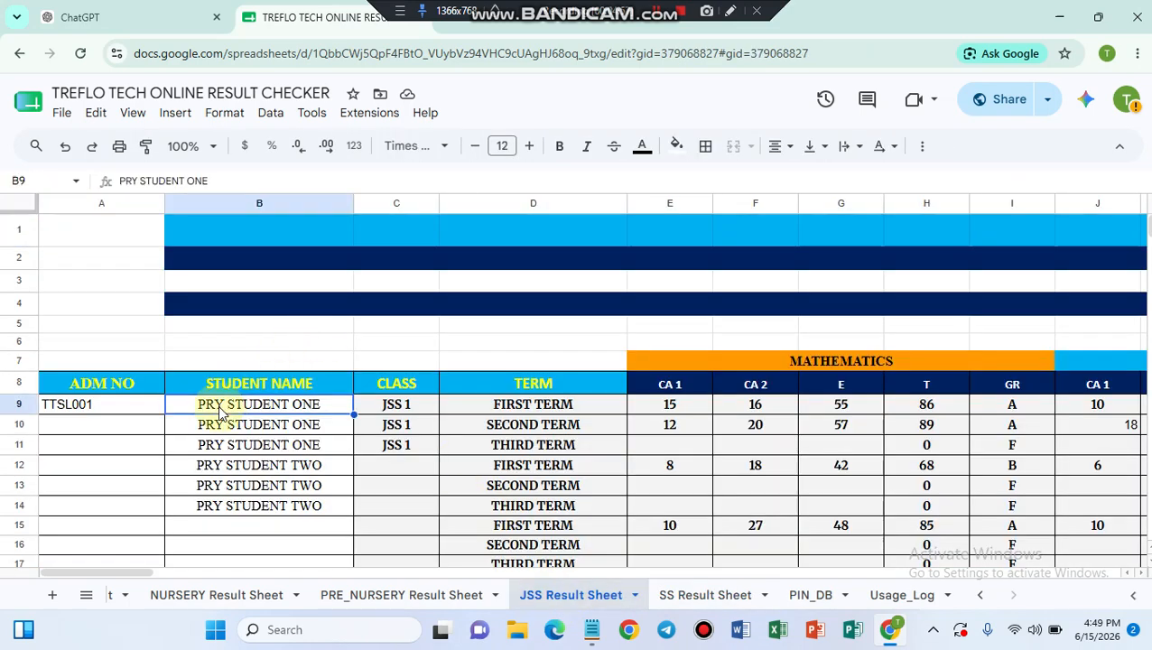
{"action": "left_click", "coordinate": [137, 181]}
{"action": "key", "text": "BackSpace"}
{"action": "key", "text": "BackSpace"}
{"action": "key", "text": "BackSpace"}
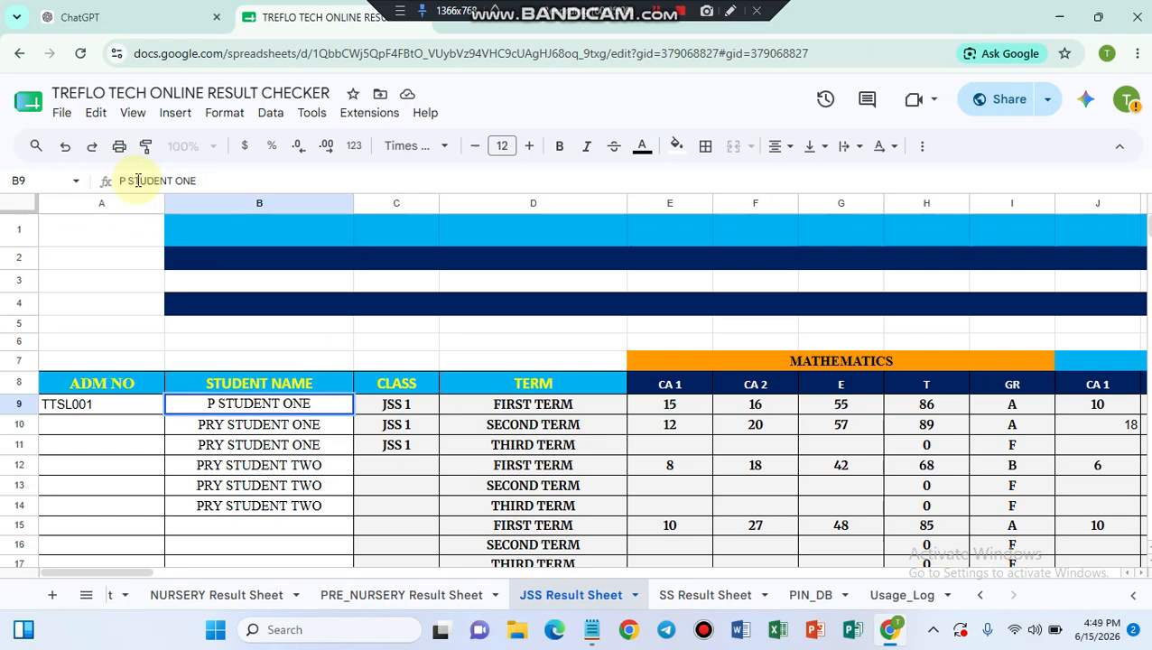
{"action": "type", "text": "JSS"}
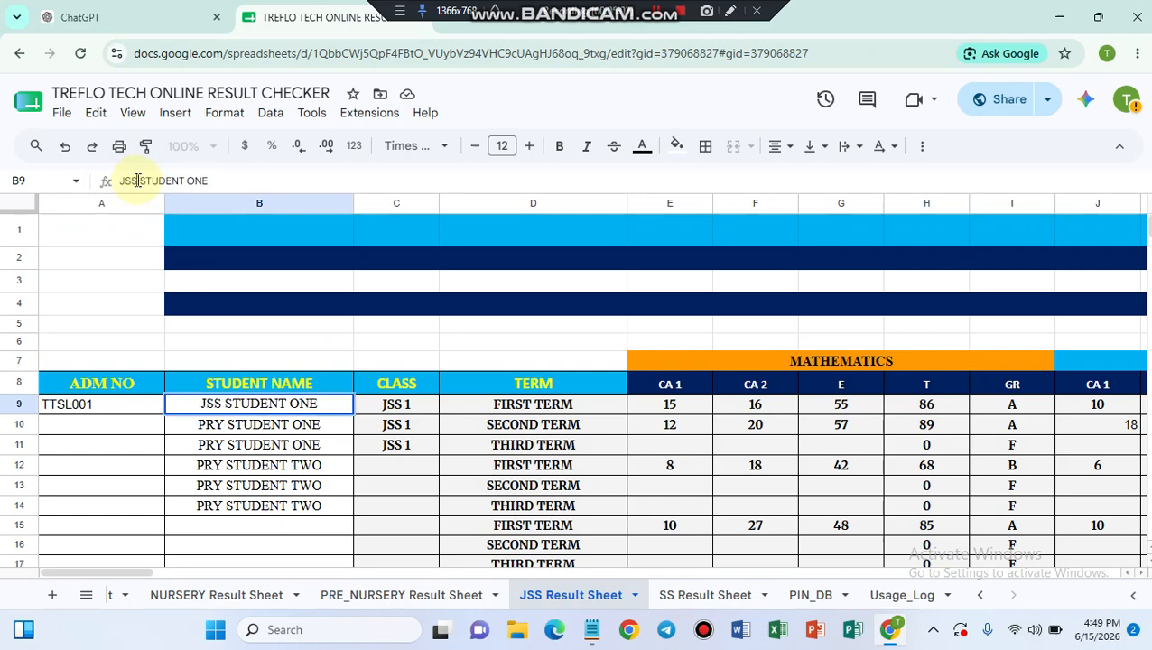
Step: Copy the first JSS student's name from B9 into B10 and B11
{"action": "left_click", "coordinate": [214, 430]}
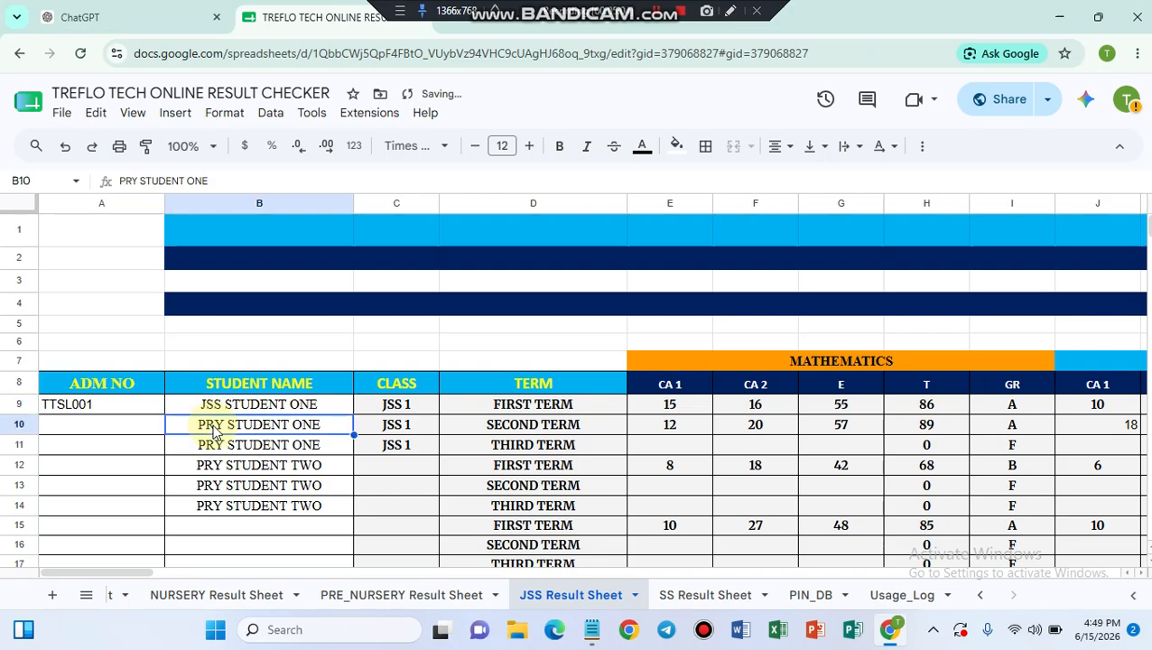
{"action": "left_click", "coordinate": [221, 407]}
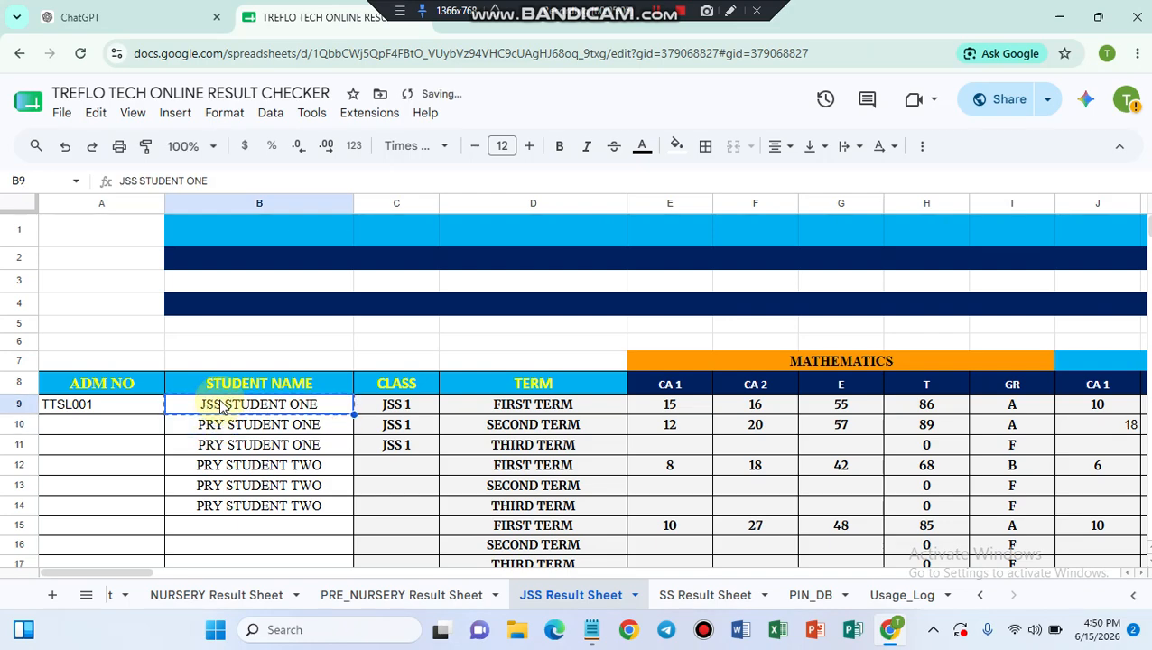
{"action": "key", "text": "ctrl+c"}
{"action": "left_click", "coordinate": [217, 431]}
{"action": "key", "text": "ctrl+v"}
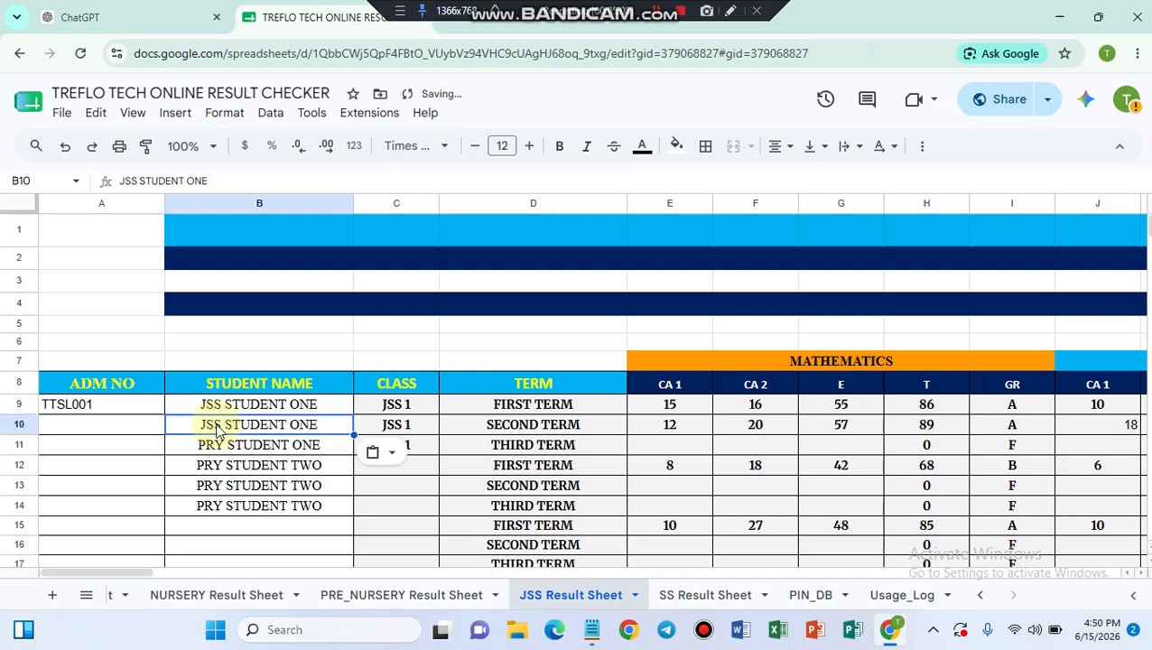
{"action": "left_click", "coordinate": [214, 449]}
{"action": "key", "text": "ctrl+v"}
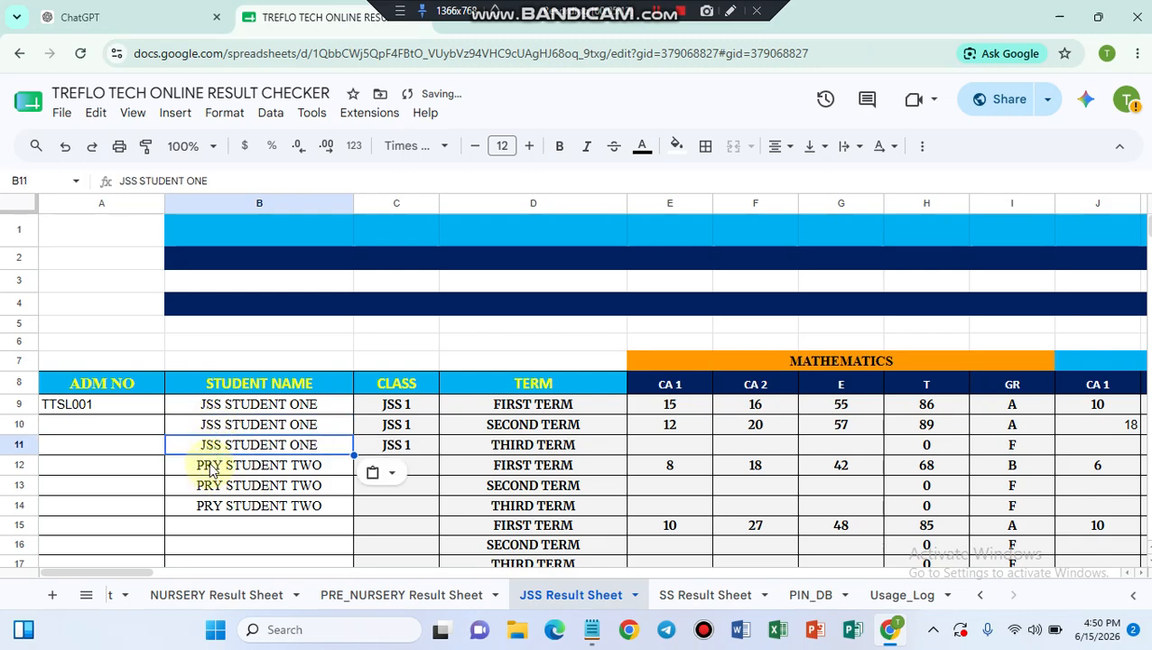
Step: Change the student name in B12 of the JSS Result Sheet to JSS STUDENT TWO
{"action": "left_click", "coordinate": [210, 466]}
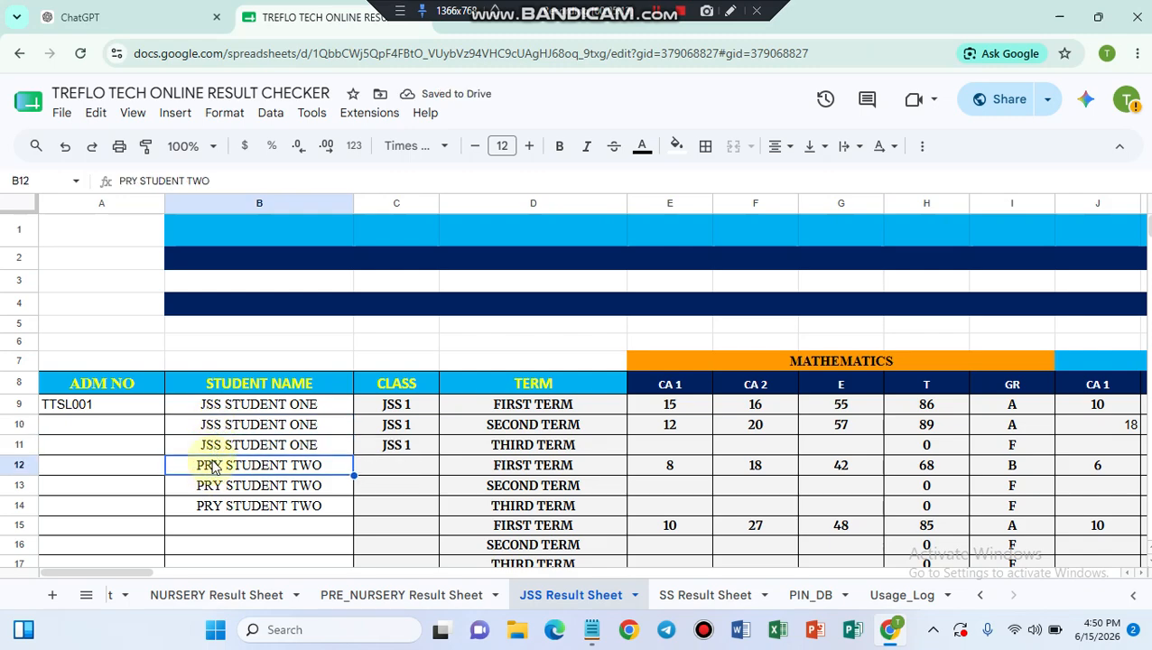
{"action": "left_click", "coordinate": [135, 181]}
{"action": "key", "text": "BackSpace"}
{"action": "key", "text": "BackSpace"}
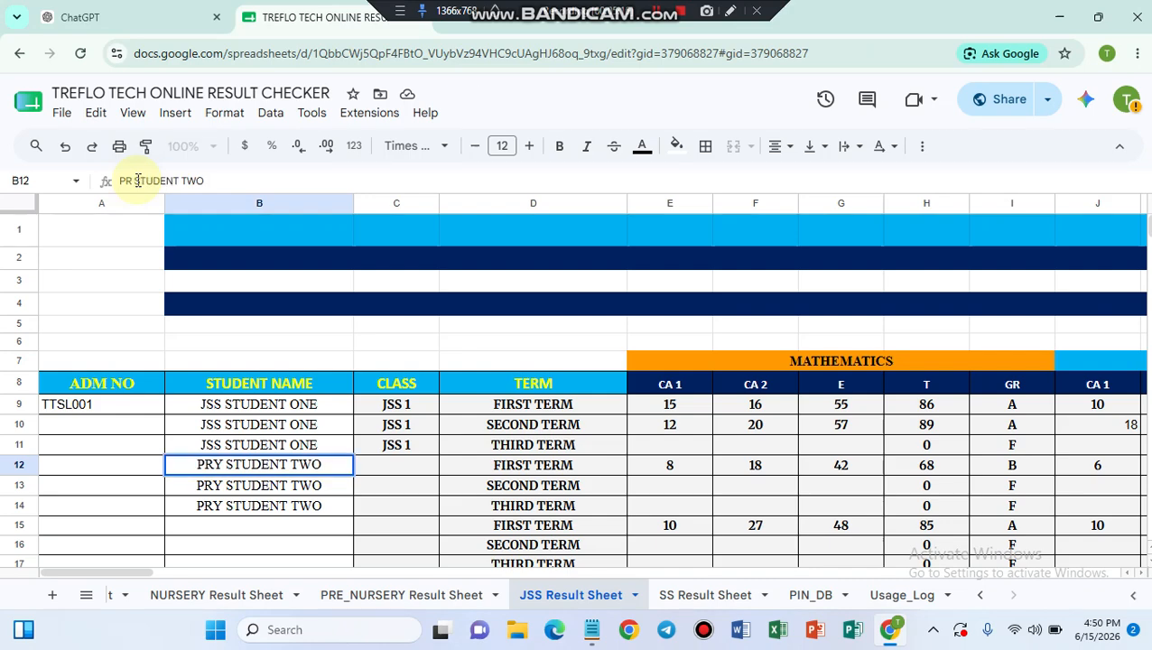
{"action": "key", "text": "BackSpace"}
{"action": "type", "text": "JSS"}
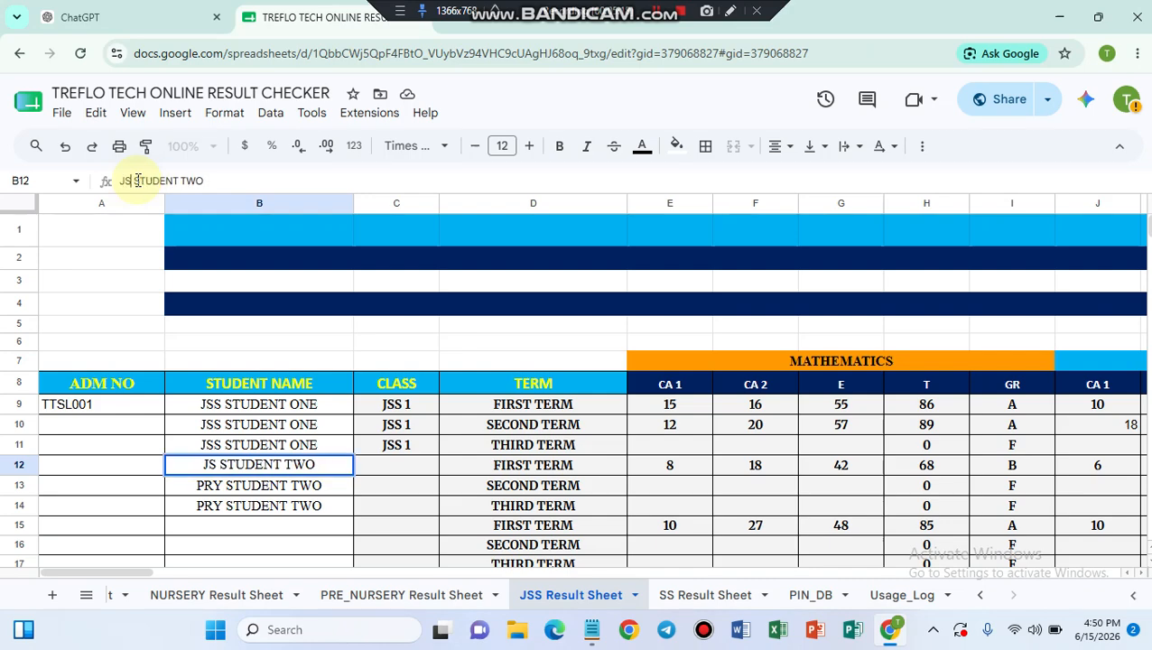
Step: Copy the second JSS student's name from B12 into B13 and B14
{"action": "left_click", "coordinate": [202, 487]}
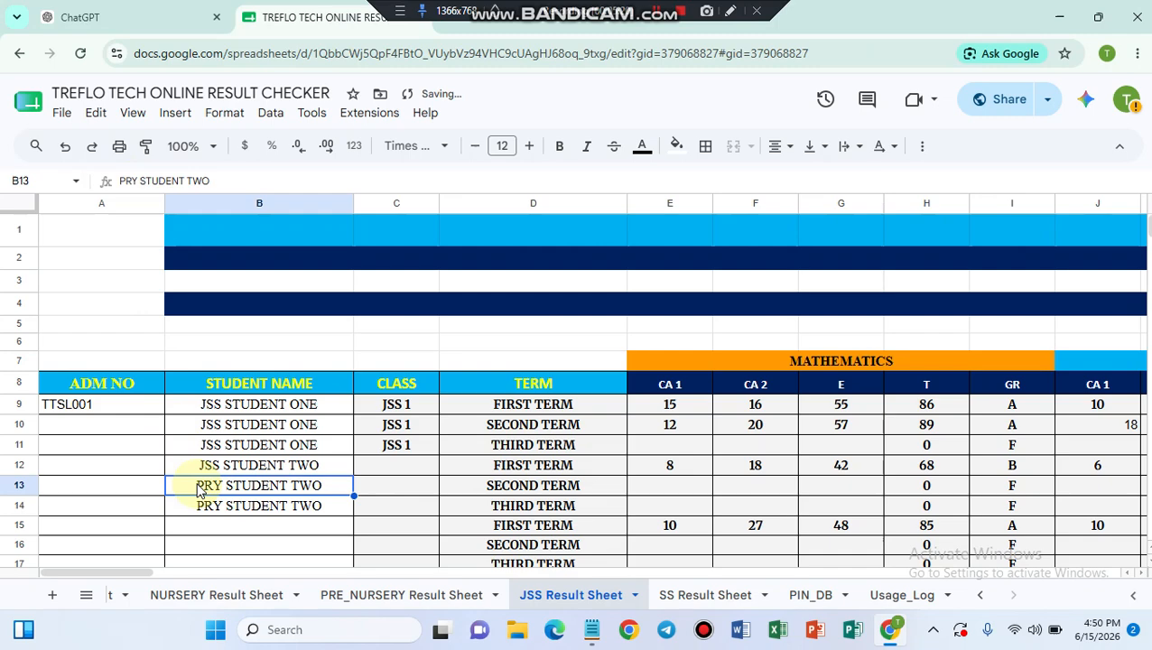
{"action": "left_click", "coordinate": [200, 467]}
{"action": "key", "text": "ctrl+c"}
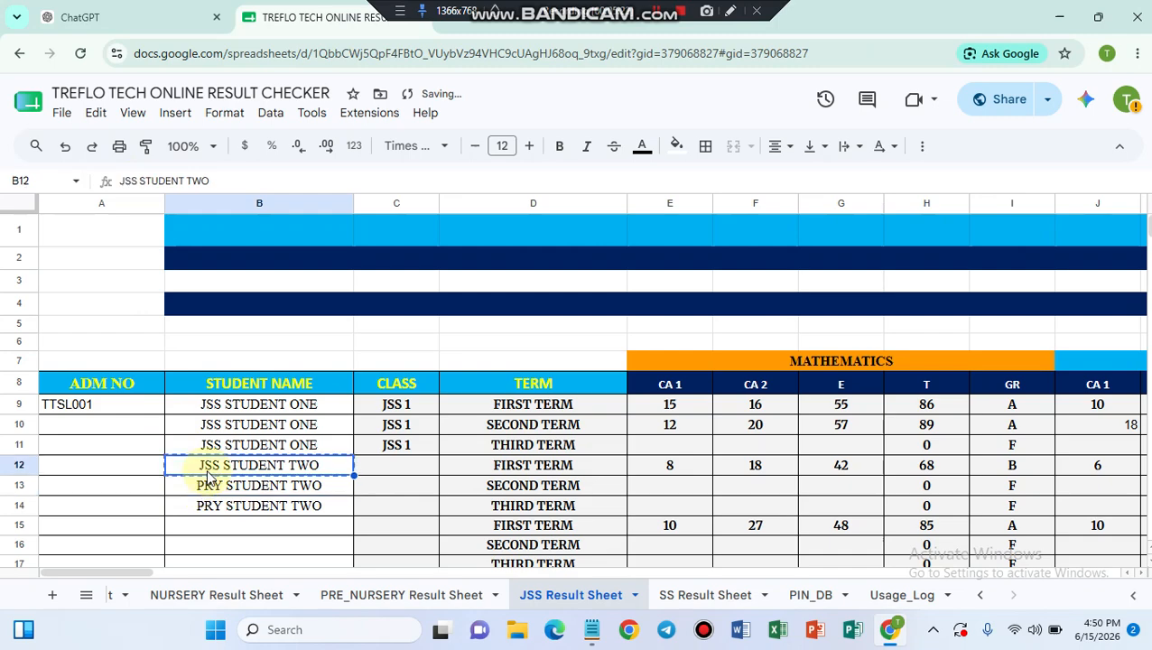
{"action": "left_click", "coordinate": [210, 487]}
{"action": "key", "text": "ctrl+c"}
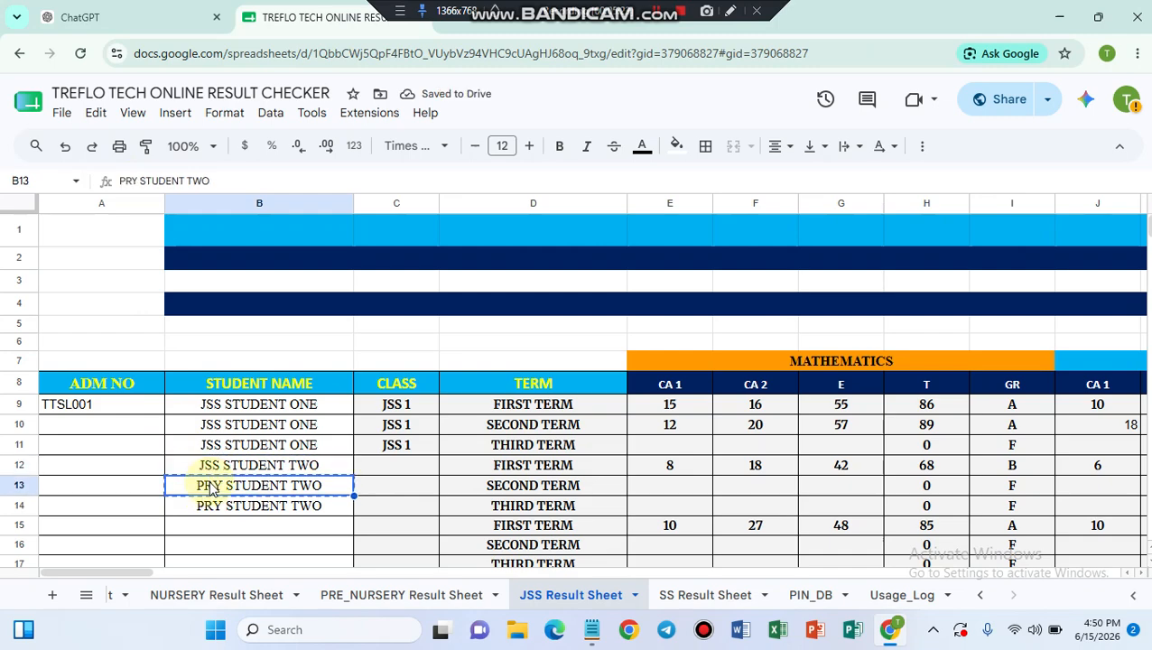
{"action": "left_click", "coordinate": [209, 467]}
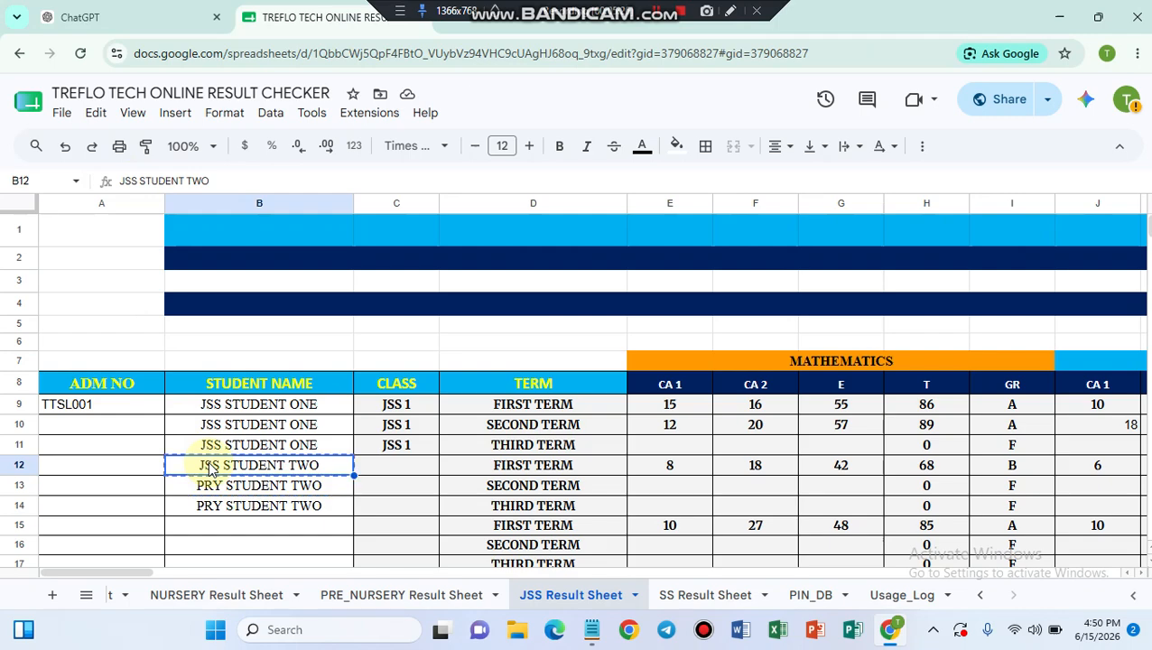
{"action": "left_click", "coordinate": [210, 487]}
{"action": "key", "text": "ctrl+v"}
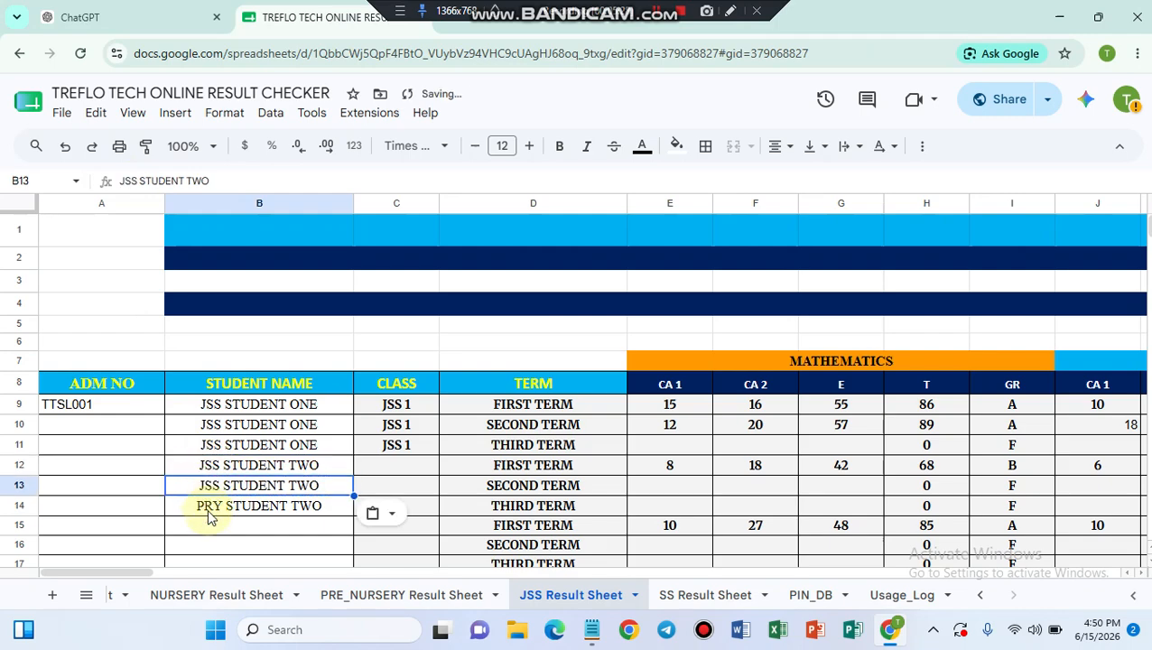
{"action": "left_click", "coordinate": [207, 508]}
{"action": "key", "text": "ctrl+v"}
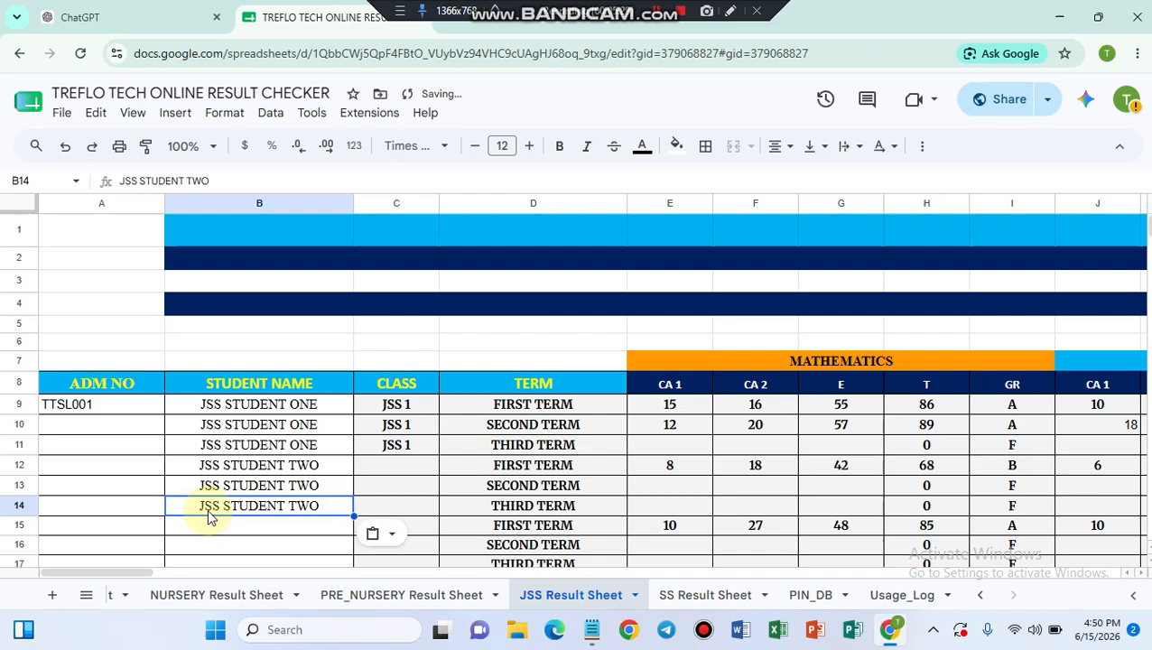
Step: Copy the admission number from A9 of the JSS Result Sheet into A10, A11 and A12
{"action": "left_click", "coordinate": [84, 408]}
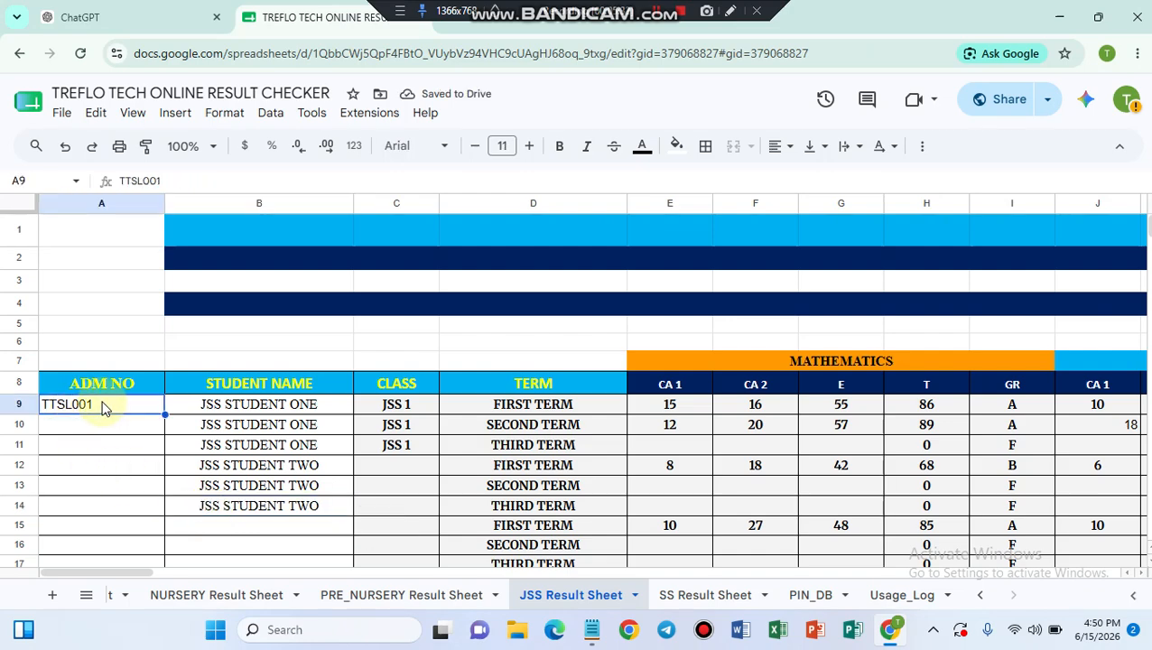
{"action": "left_click", "coordinate": [97, 420]}
{"action": "key", "text": "ctrl+v"}
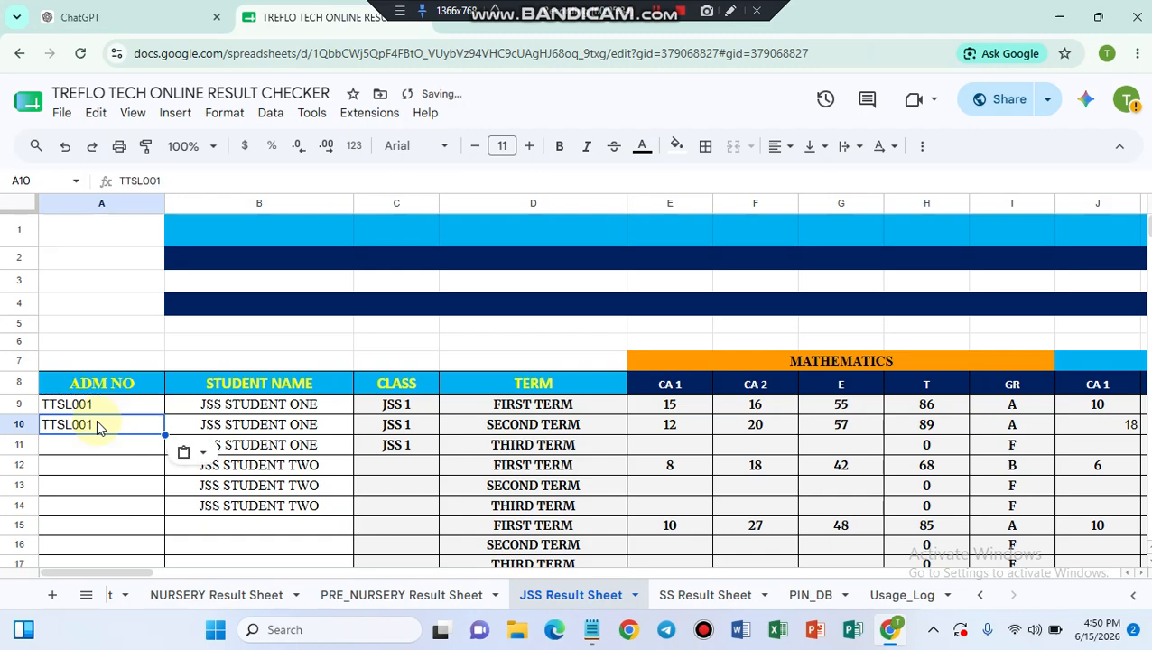
{"action": "left_click", "coordinate": [92, 445]}
{"action": "key", "text": "ctrl+v"}
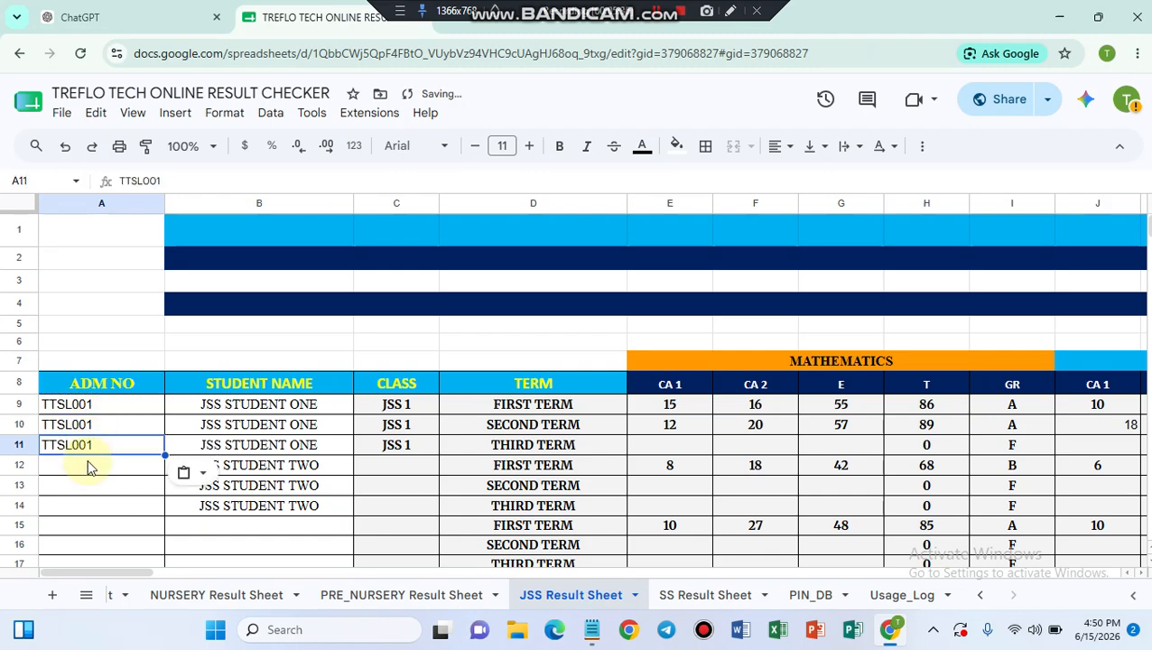
{"action": "left_click", "coordinate": [87, 467]}
{"action": "key", "text": "ctrl+v"}
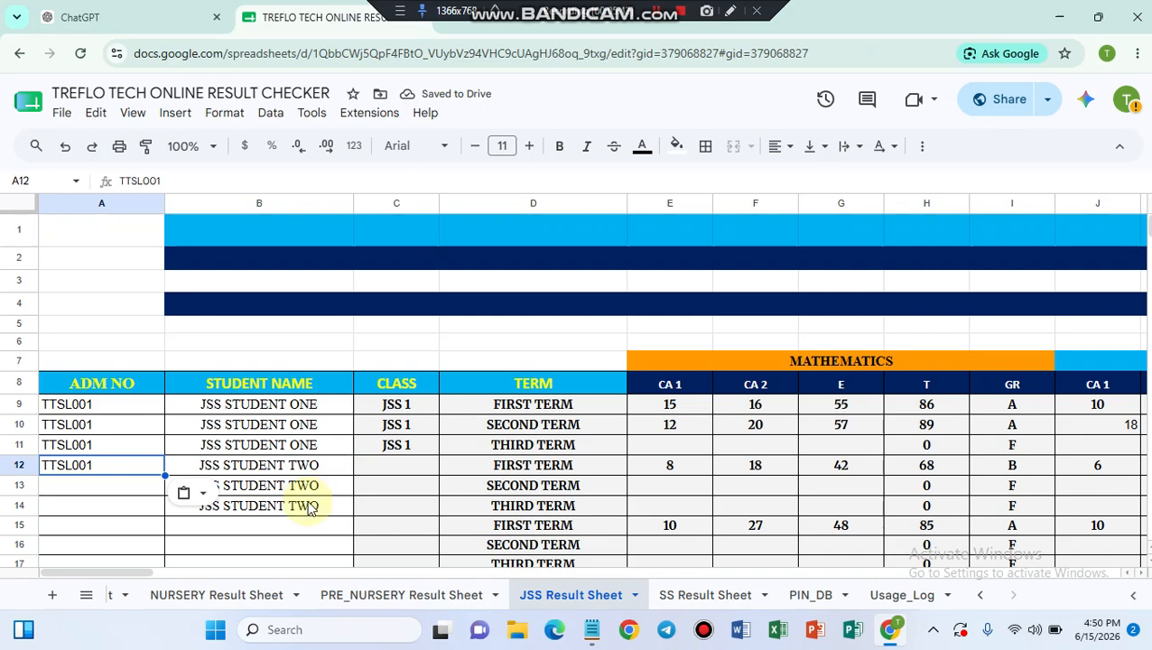
Step: Open the PRE_NURSERY Result Sheet and widen column C so the full class names fit
{"action": "left_click", "coordinate": [378, 597]}
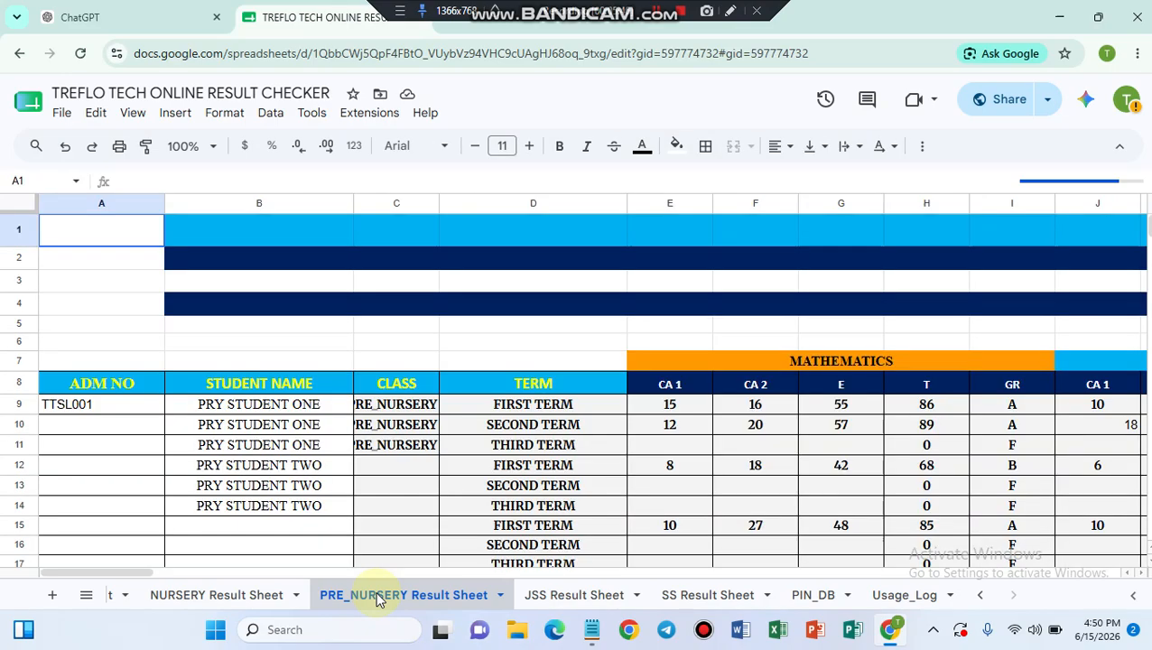
{"action": "left_click", "coordinate": [399, 420]}
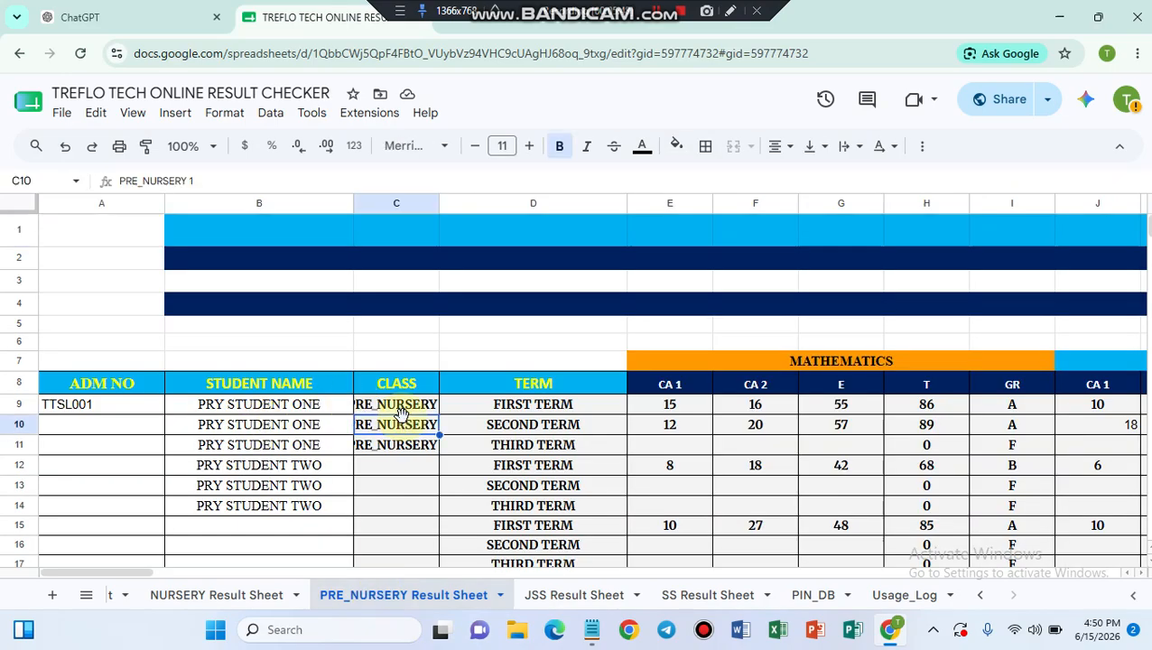
{"action": "left_click_drag", "start_coordinate": [438, 202], "coordinate": [510, 208]}
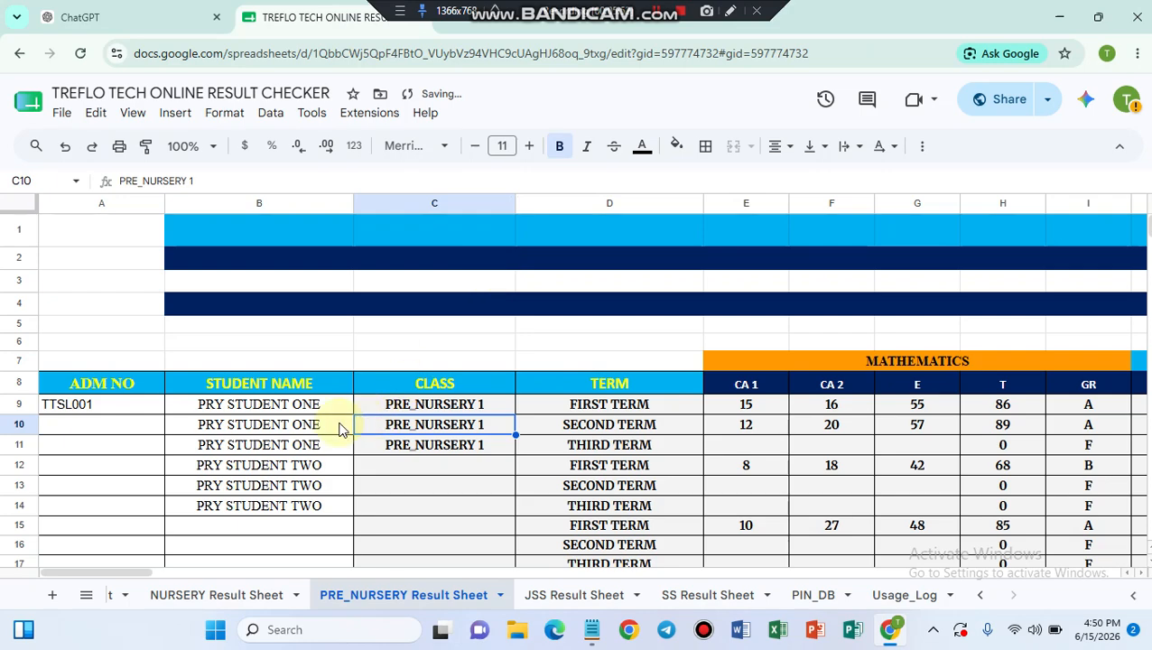
{"action": "left_click", "coordinate": [226, 406]}
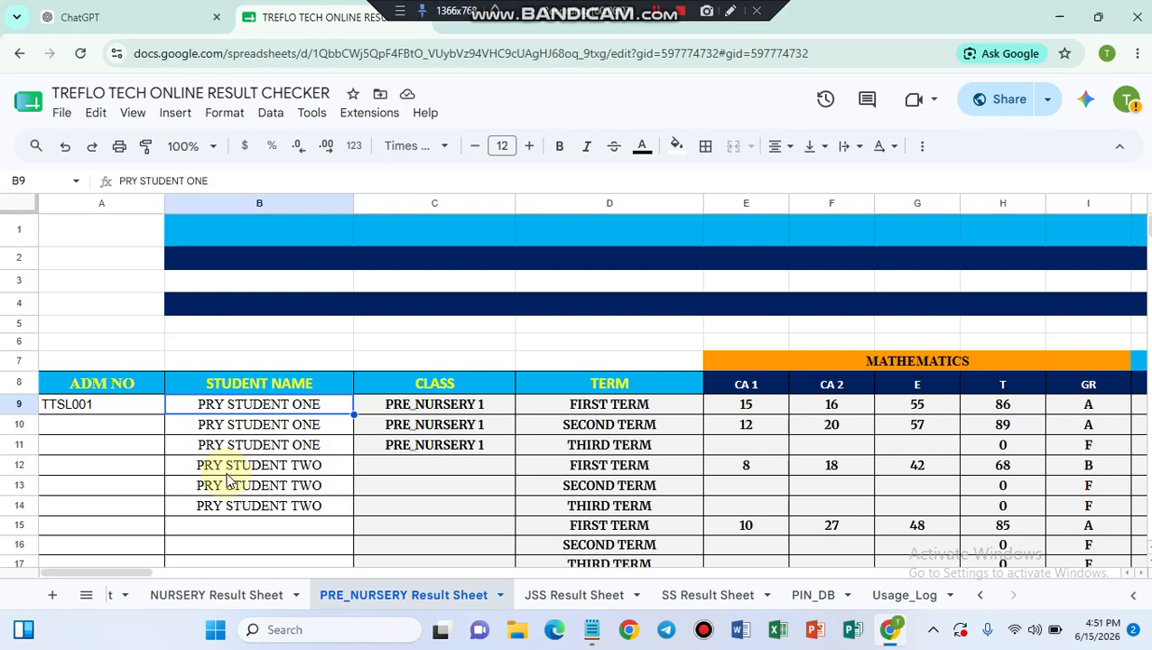
Step: Enter a formula in B2 of PIN_DB that references admission cell A9 of the PRE_NURSERY Result Sheet
{"action": "left_click", "coordinate": [213, 595]}
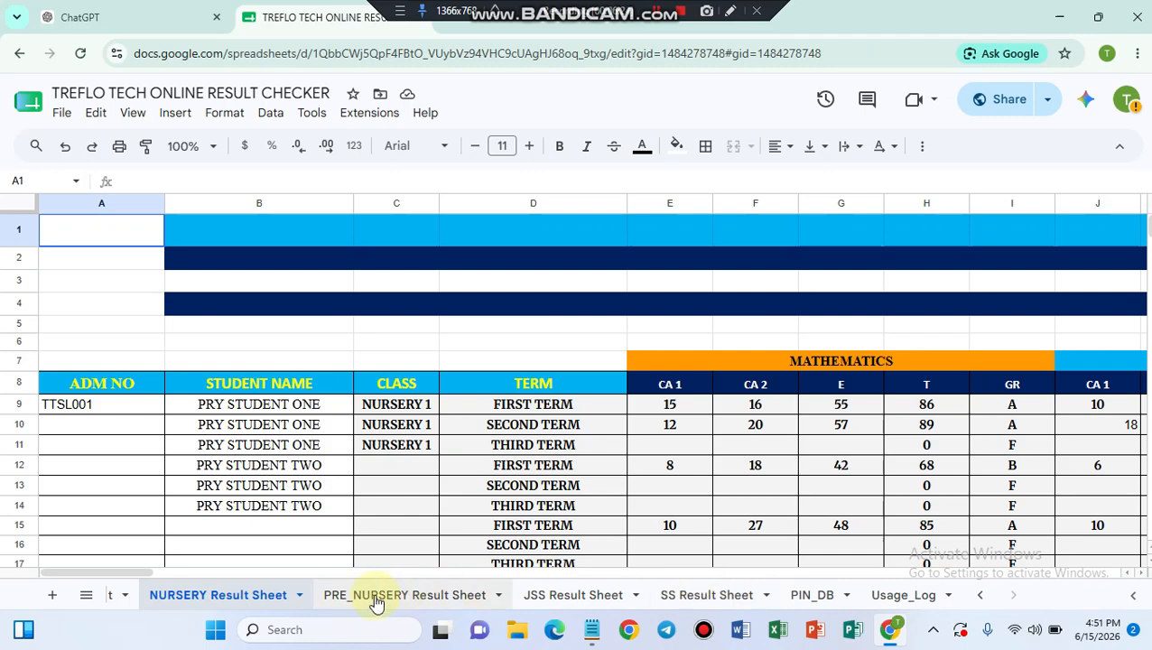
{"action": "left_click", "coordinate": [811, 599]}
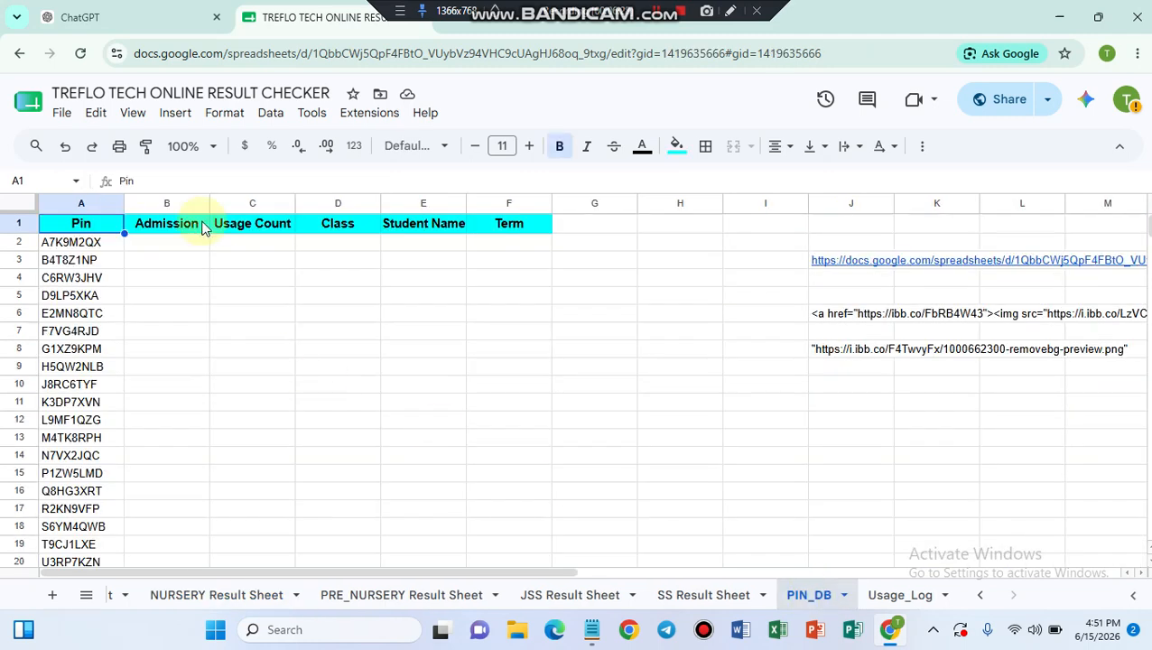
{"action": "left_click", "coordinate": [181, 244]}
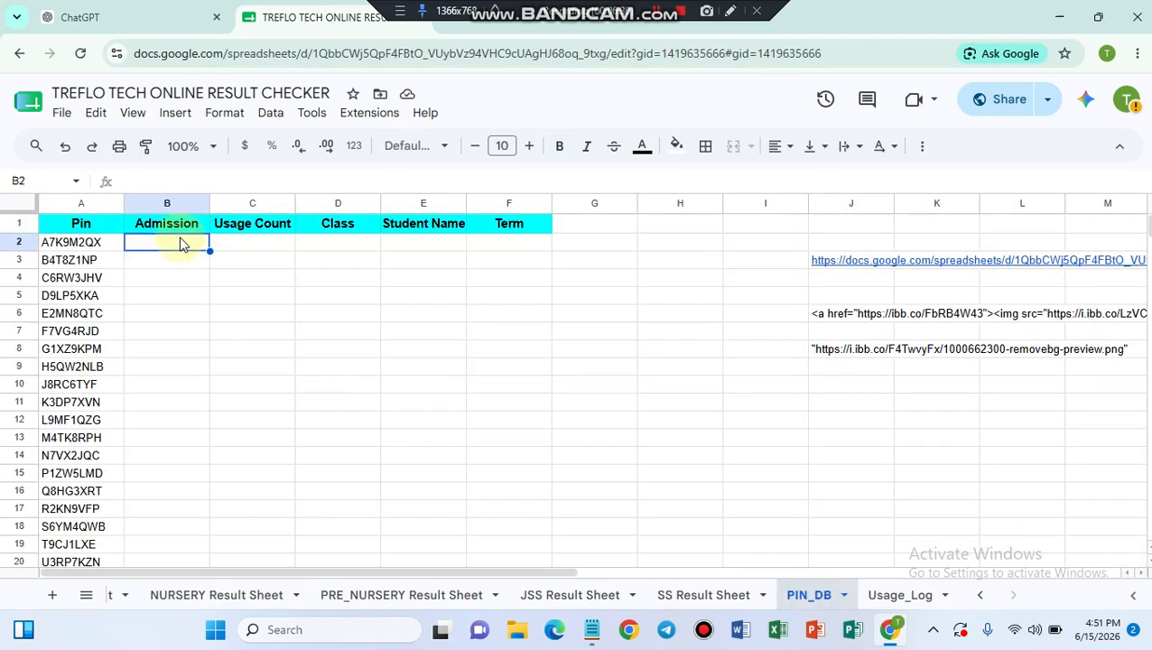
{"action": "type", "text": "="}
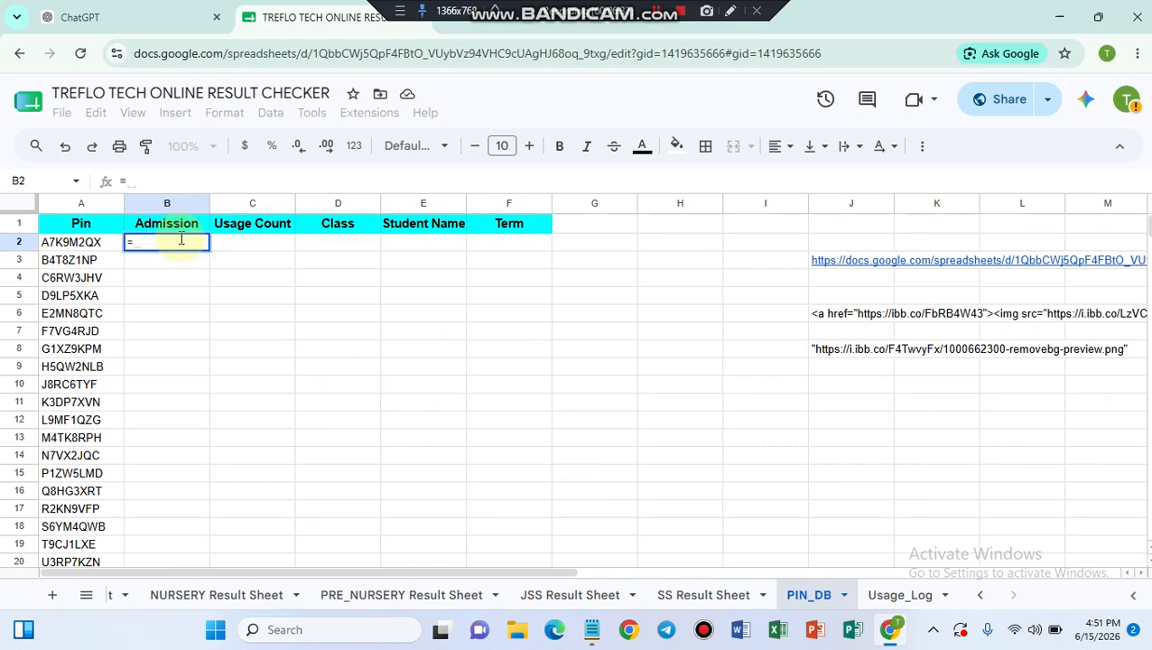
{"action": "left_click", "coordinate": [358, 601]}
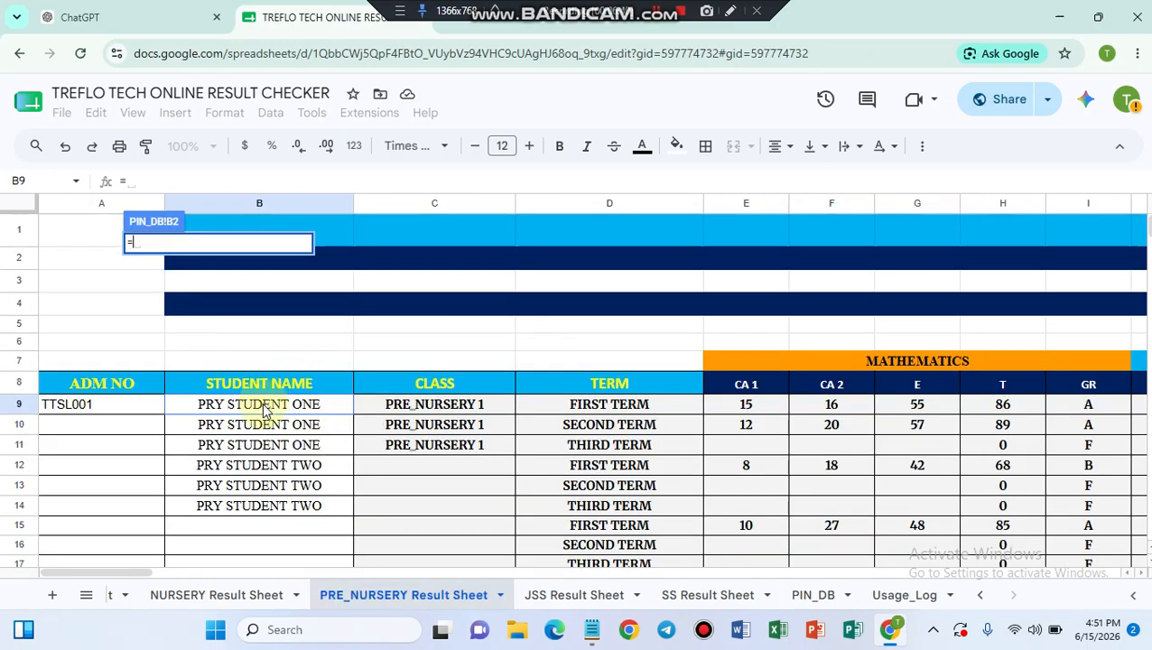
{"action": "left_click", "coordinate": [111, 406]}
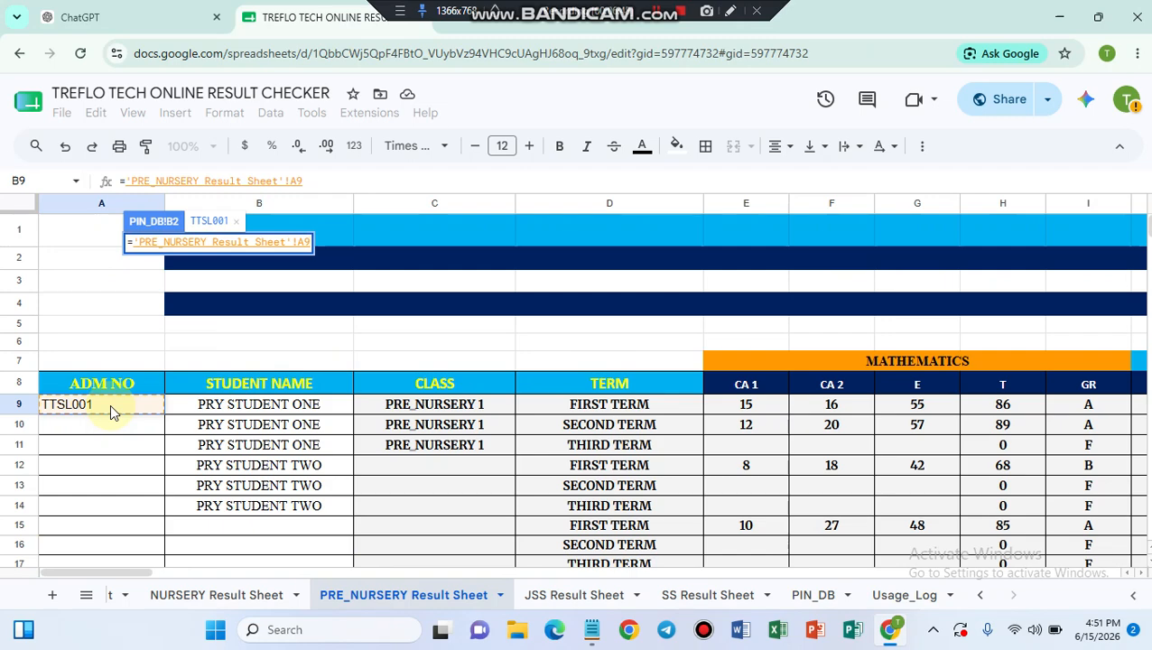
{"action": "key", "text": "Return"}
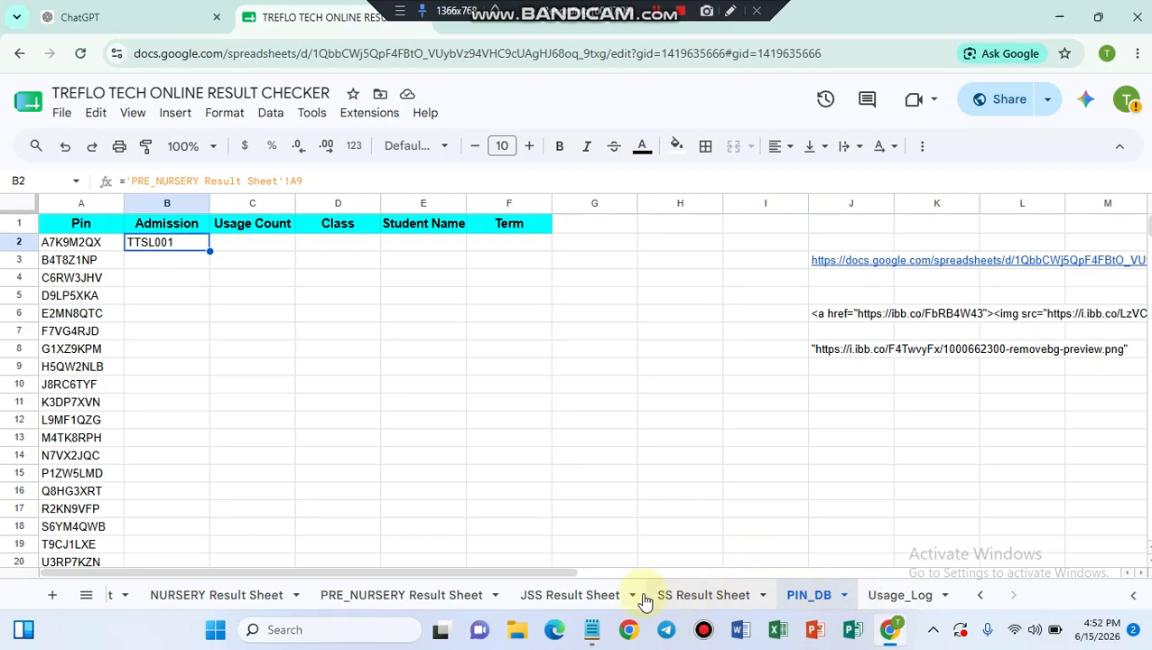
Step: Copy the term list D9:D389 from the SS Result Sheet into PIN_DB starting at F2, and widen column F to fit
{"action": "left_click", "coordinate": [676, 597]}
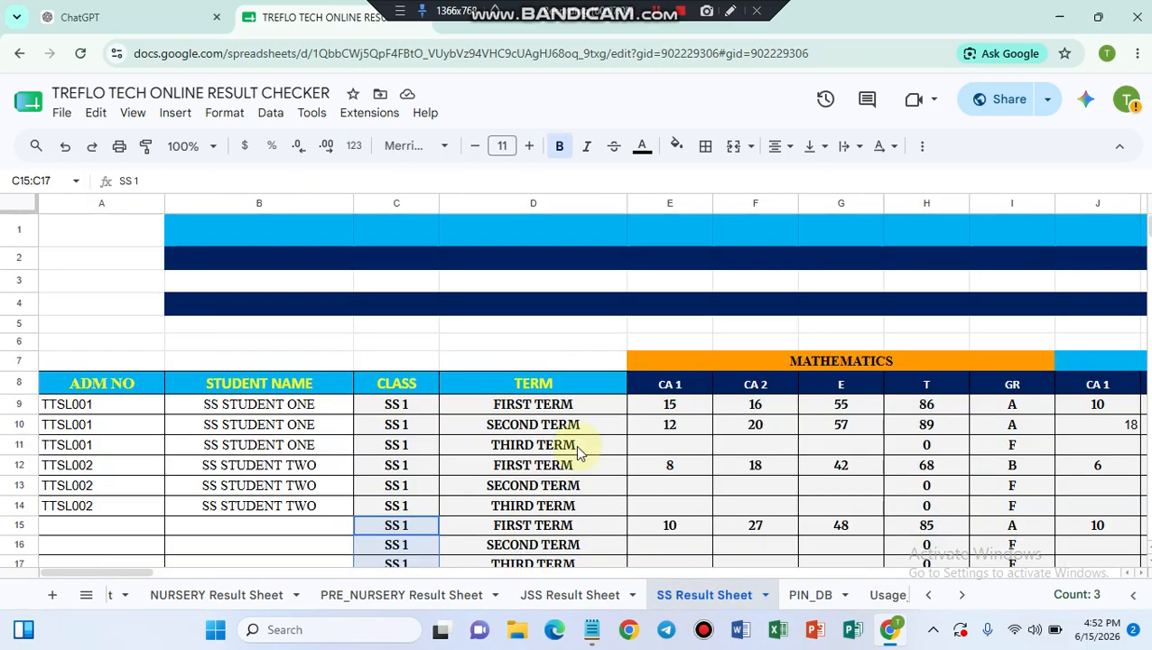
{"action": "left_click", "coordinate": [545, 405]}
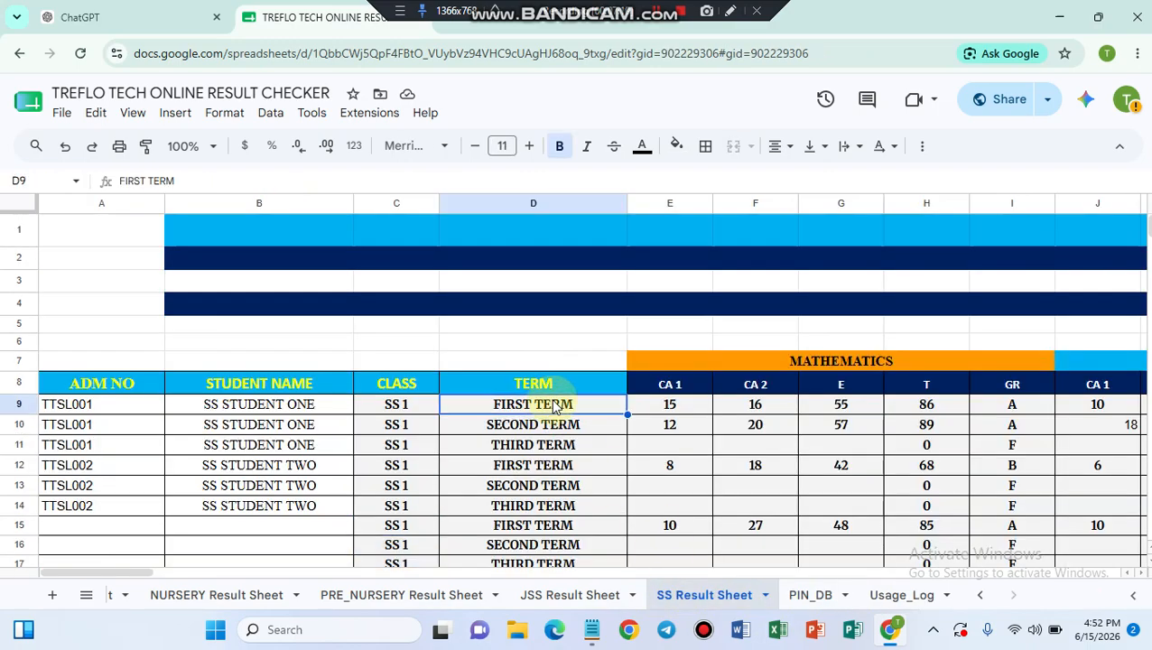
{"action": "left_click_drag", "start_coordinate": [554, 407], "coordinate": [558, 557]}
{"action": "key", "text": "ctrl+c"}
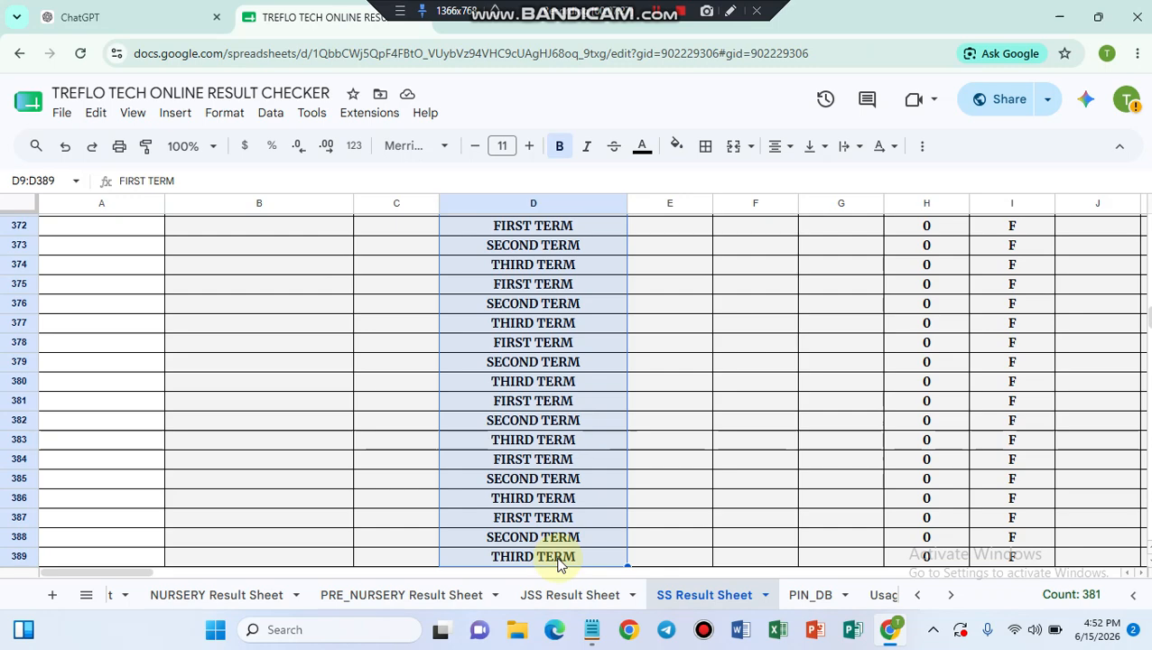
{"action": "left_click", "coordinate": [804, 596]}
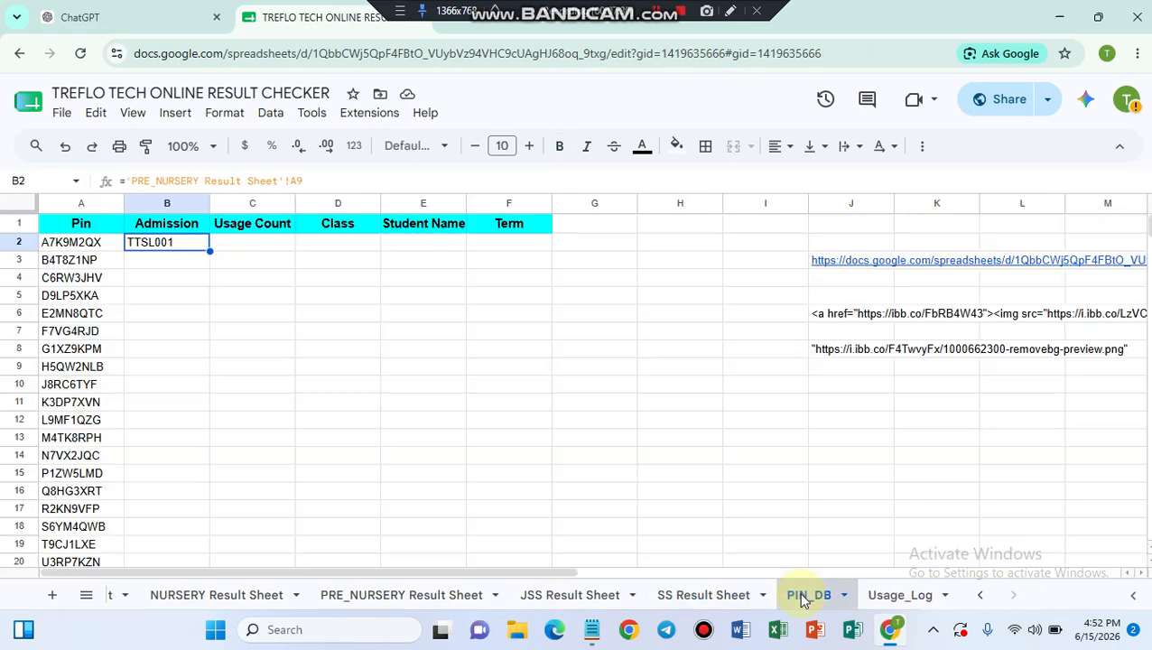
{"action": "left_click", "coordinate": [512, 247]}
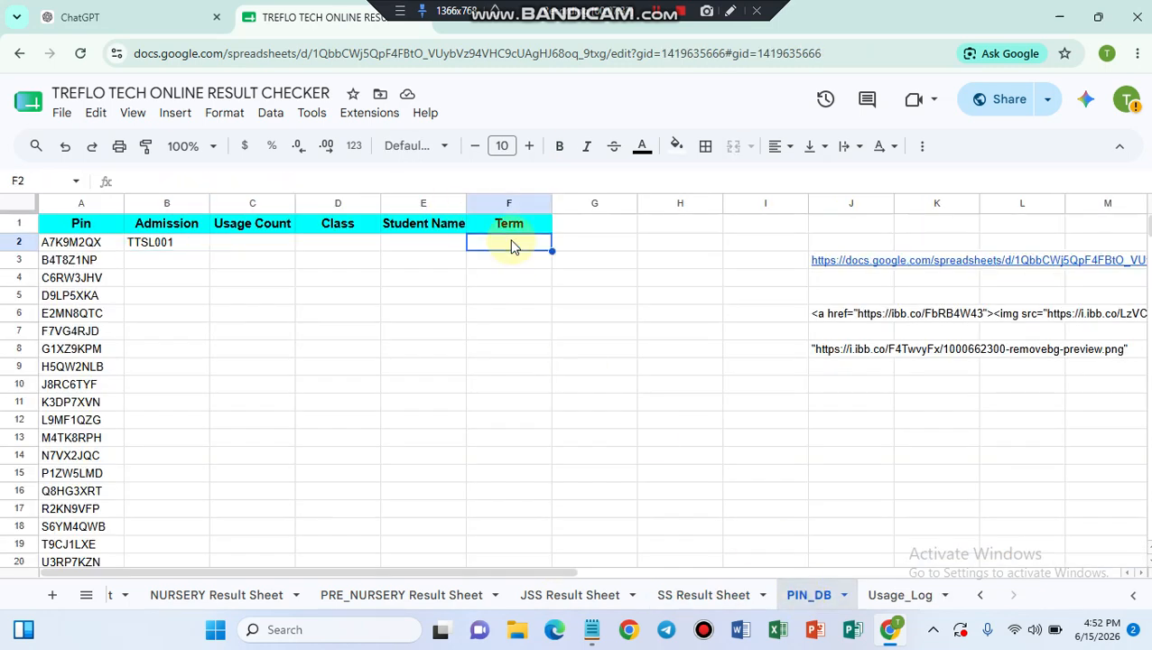
{"action": "key", "text": "ctrl+v"}
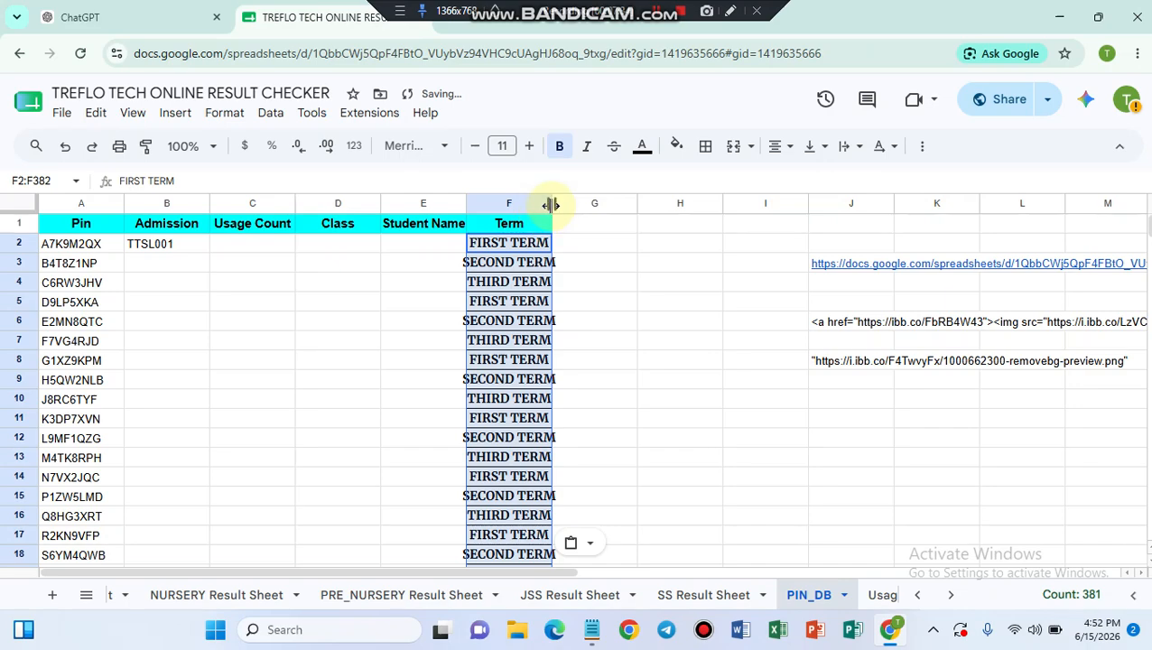
{"action": "left_click_drag", "start_coordinate": [550, 203], "coordinate": [637, 217]}
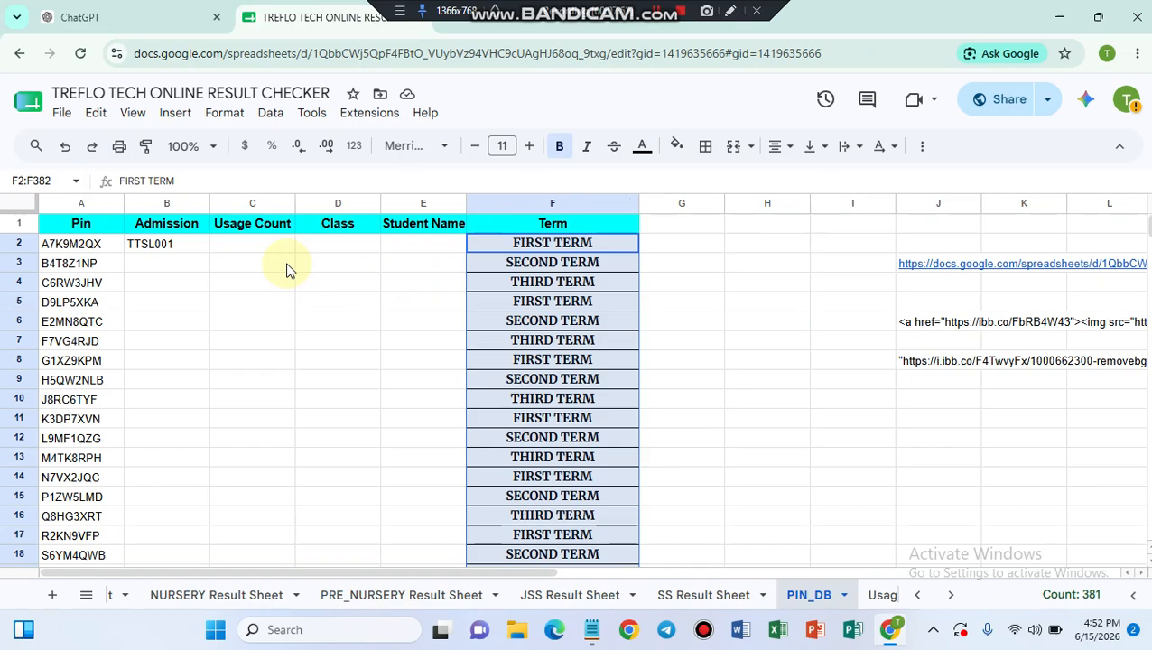
Step: Fill the PRE_NURSERY admission formula in PIN_DB from B2 down to B91
{"action": "left_click", "coordinate": [166, 243]}
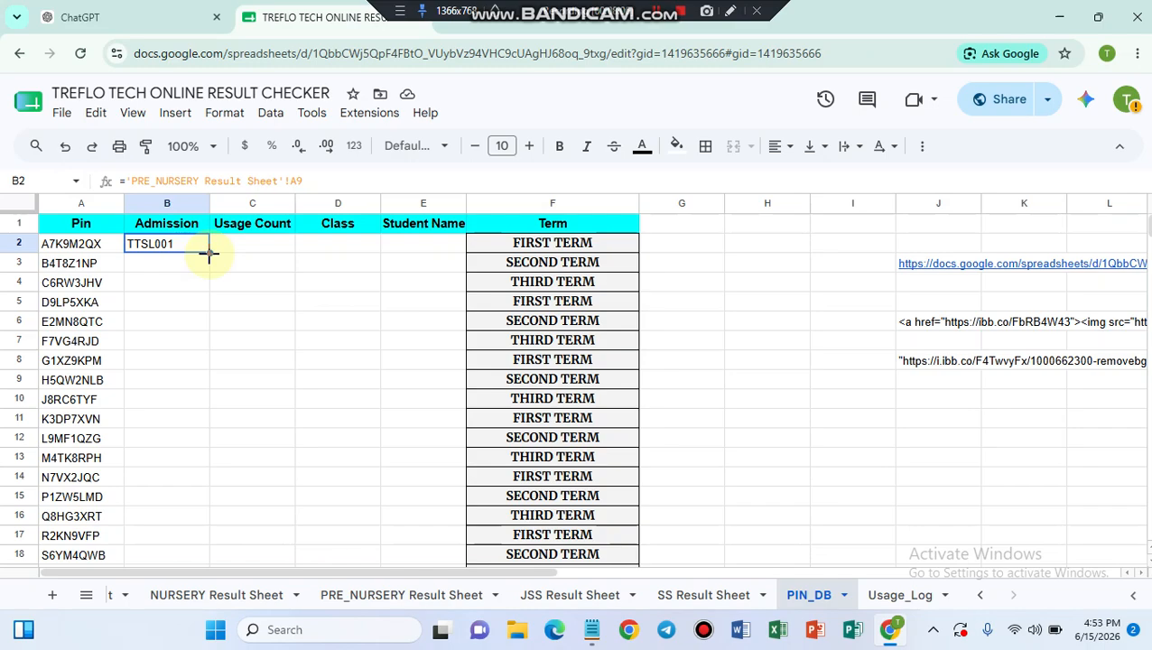
{"action": "left_click_drag", "start_coordinate": [210, 254], "coordinate": [211, 440]}
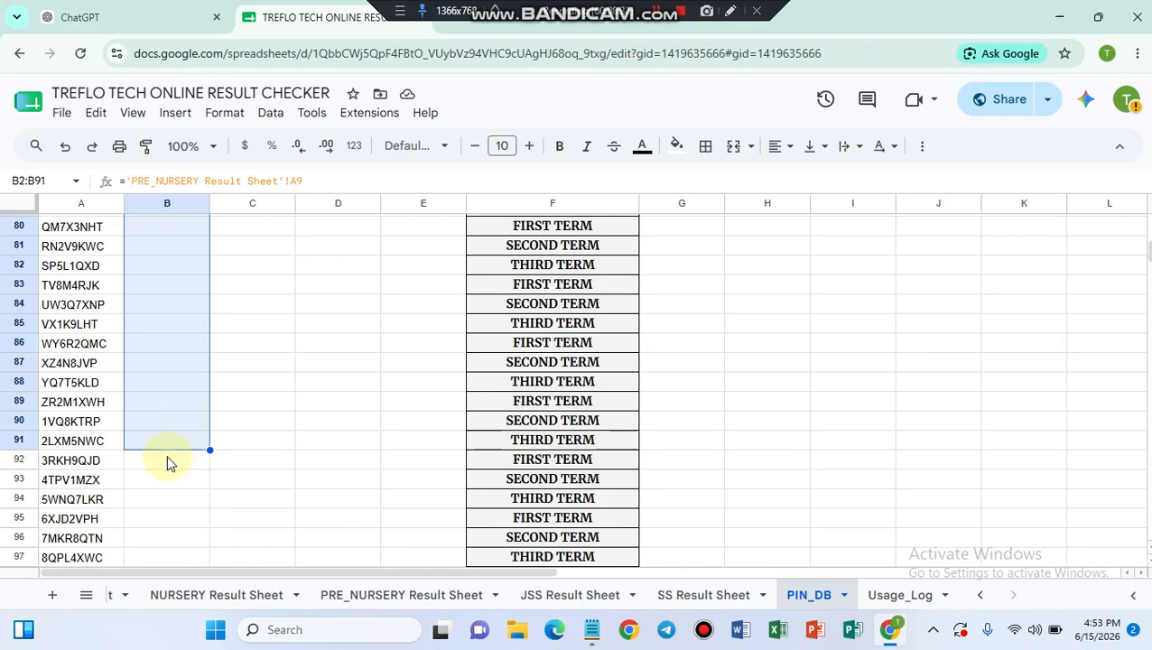
Step: Reference A9 of the NURSERY Result Sheet in B92 of PIN_DB and fill the formula down to B119
{"action": "left_click", "coordinate": [167, 462]}
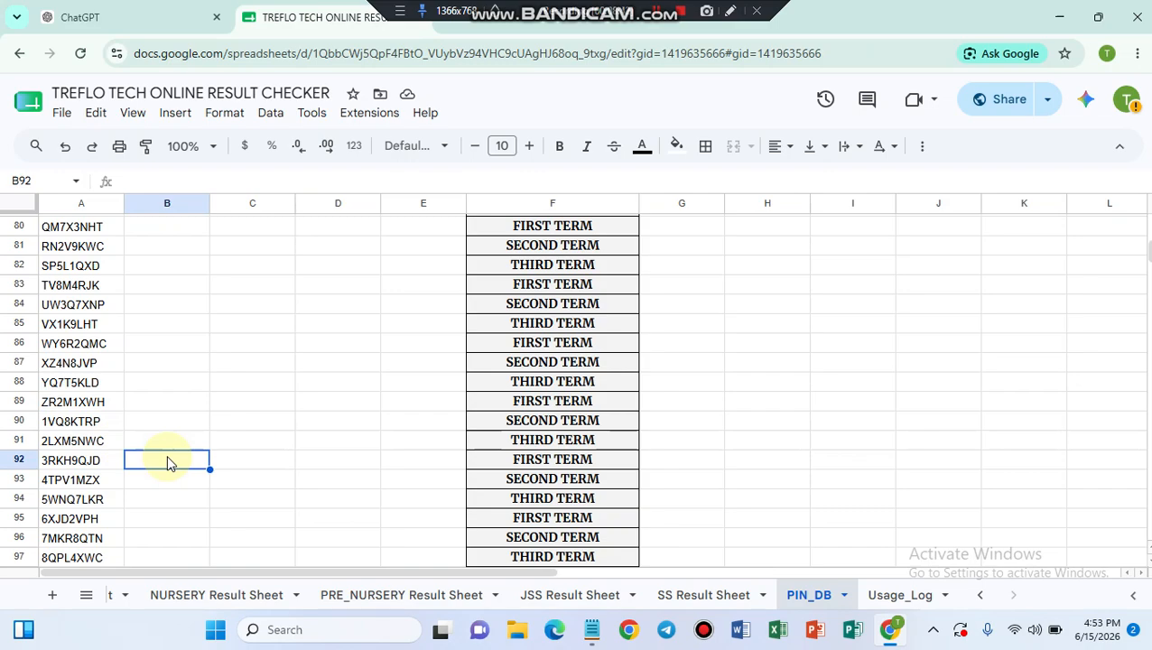
{"action": "type", "text": "="}
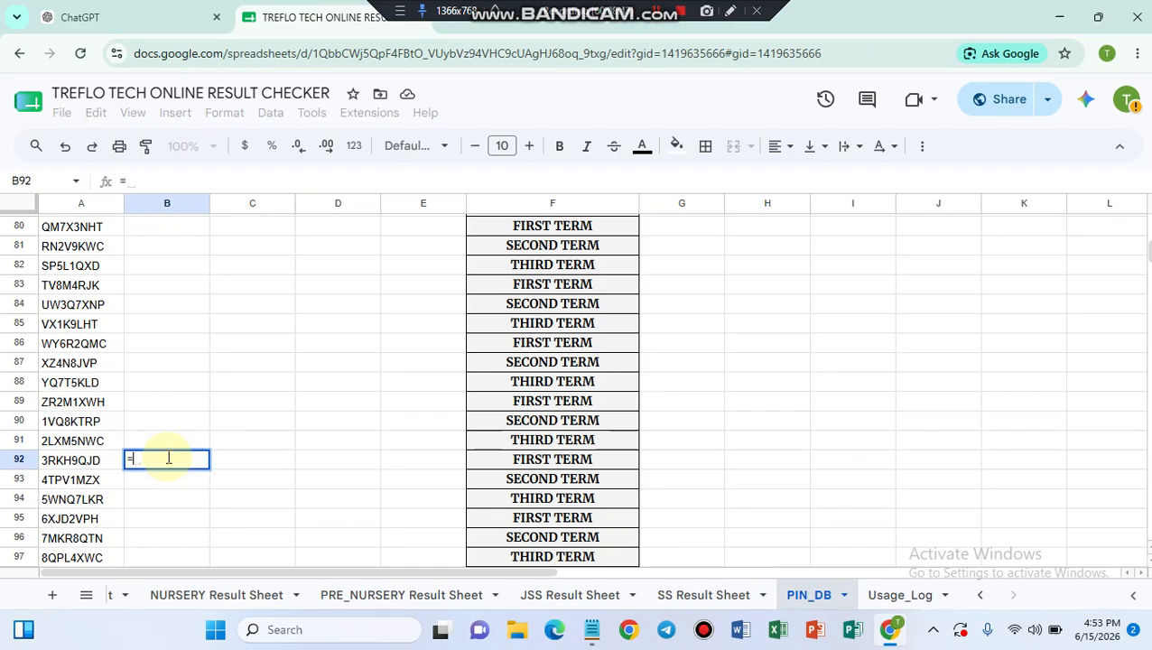
{"action": "left_click", "coordinate": [184, 596]}
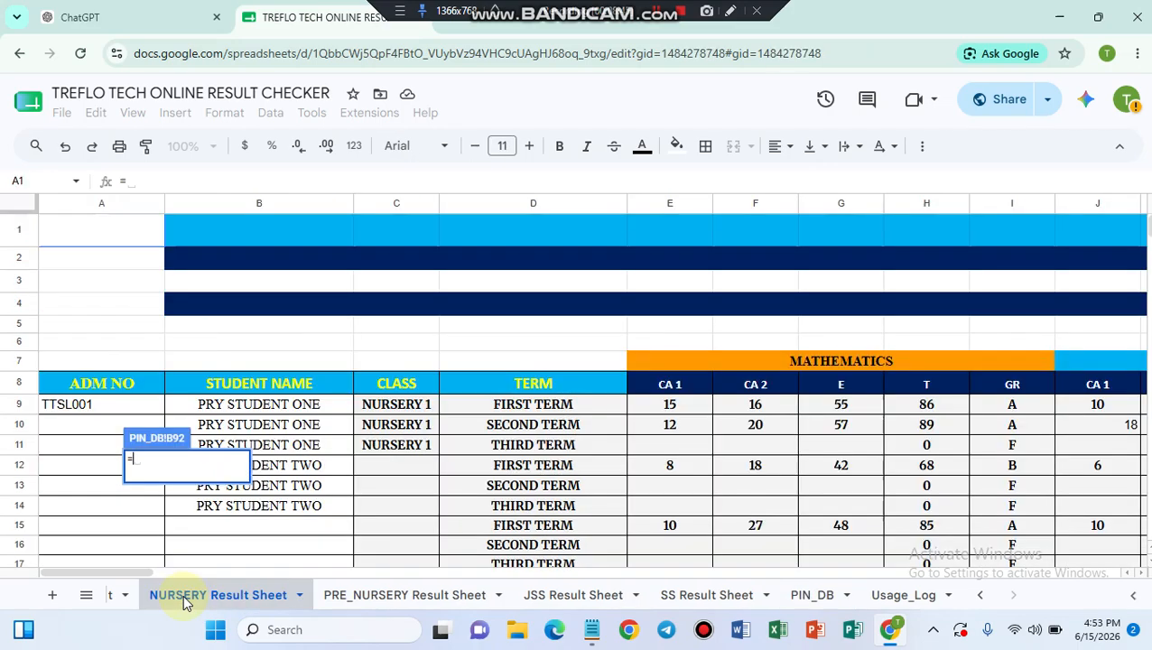
{"action": "left_click", "coordinate": [105, 408]}
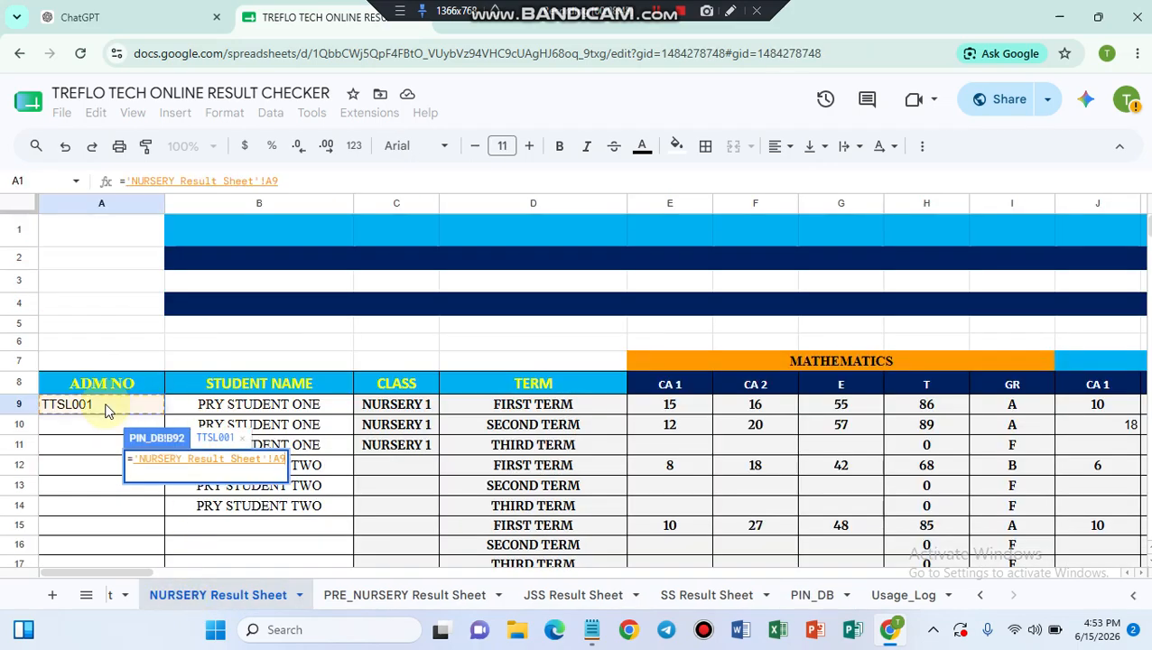
{"action": "key", "text": "Return"}
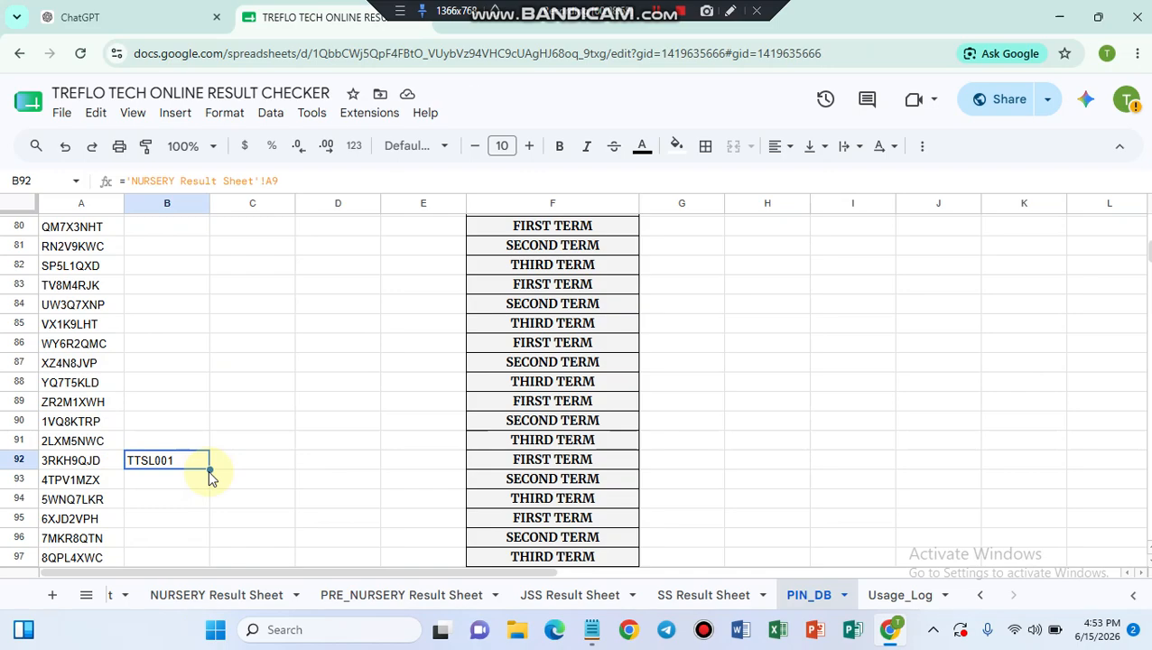
{"action": "left_click_drag", "start_coordinate": [208, 468], "coordinate": [211, 567]}
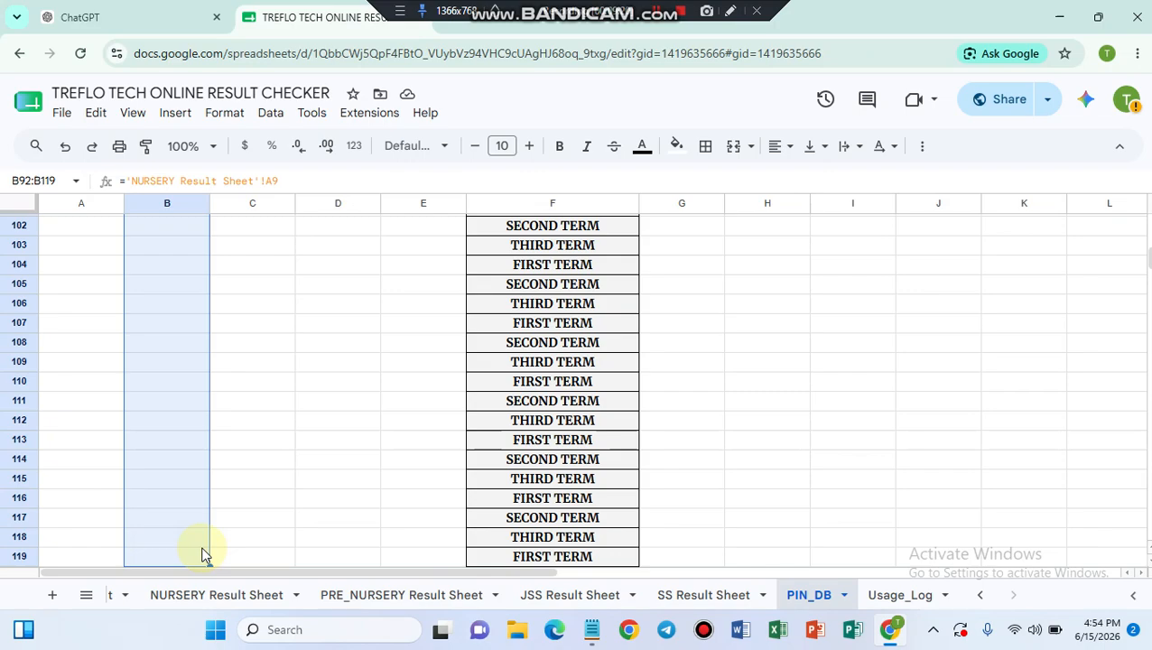
Step: Locate the first cell without a formula below the NURSERY admission references in column B of PIN_DB
{"action": "left_click", "coordinate": [979, 601]}
{"action": "left_click", "coordinate": [978, 598]}
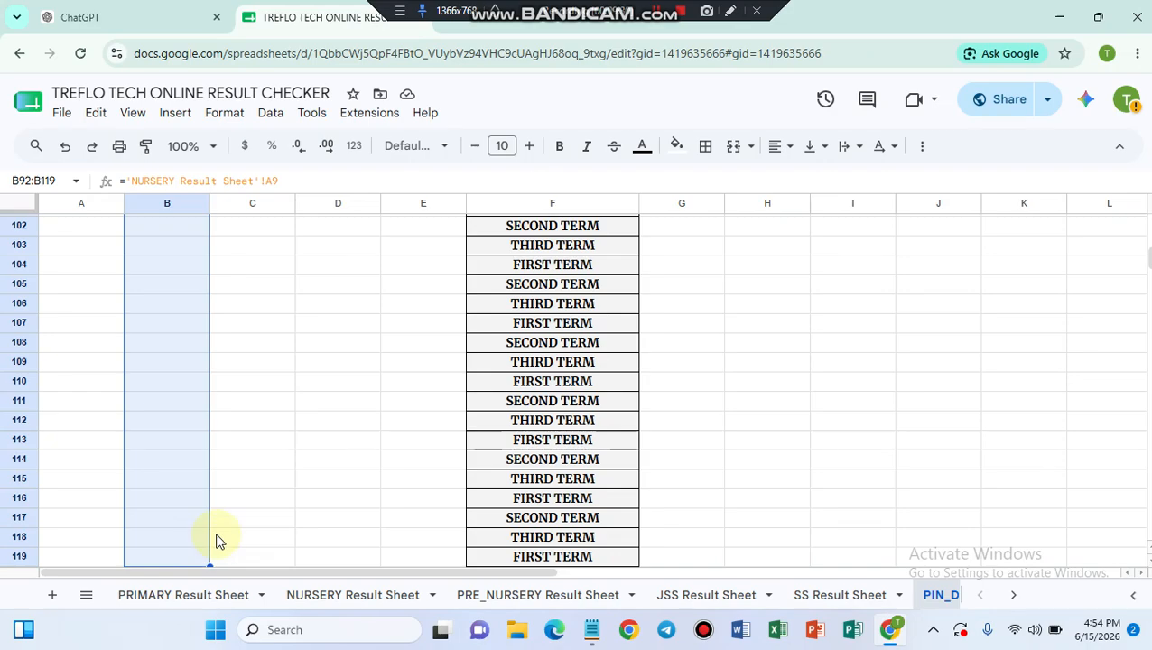
{"action": "left_click_drag", "start_coordinate": [338, 498], "coordinate": [337, 343]}
{"action": "scroll", "coordinate": [577, 390], "scroll_direction": "up", "scroll_amount": 2}
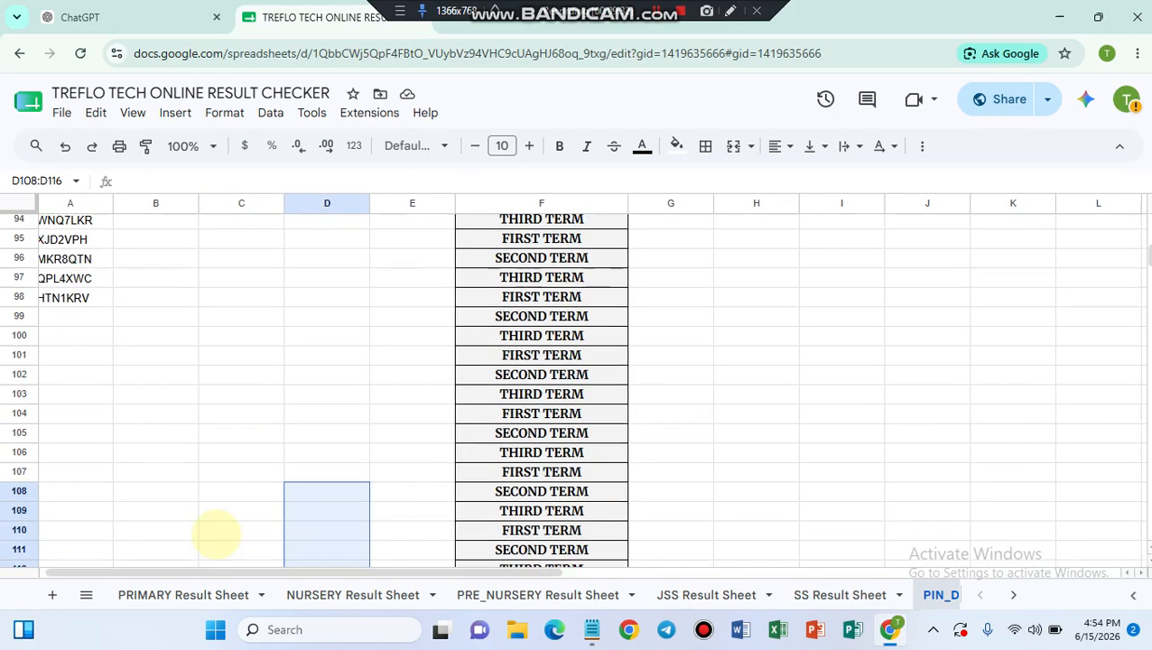
{"action": "left_click", "coordinate": [132, 417]}
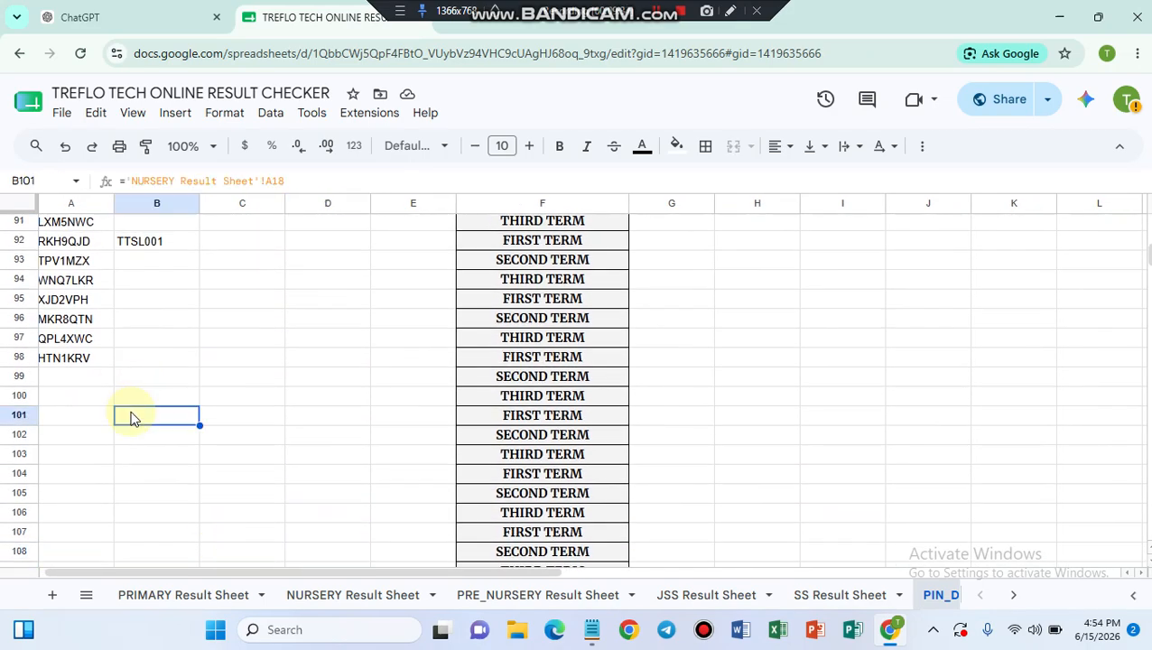
{"action": "key", "text": "Down"}
{"action": "key", "text": "Down"}
{"action": "key", "text": "Down"}
{"action": "key", "text": "Down"}
{"action": "key", "text": "Down"}
{"action": "key", "text": "Down"}
{"action": "key", "text": "Down"}
{"action": "key", "text": "Down"}
{"action": "key", "text": "Down"}
{"action": "key", "text": "Down"}
{"action": "key", "text": "Down"}
{"action": "key", "text": "Down"}
{"action": "key", "text": "Down"}
{"action": "key", "text": "Down"}
{"action": "key", "text": "Down"}
{"action": "key", "text": "Down"}
{"action": "key", "text": "Down"}
{"action": "key", "text": "Down"}
{"action": "key", "text": "Down"}
{"action": "key", "text": "Down"}
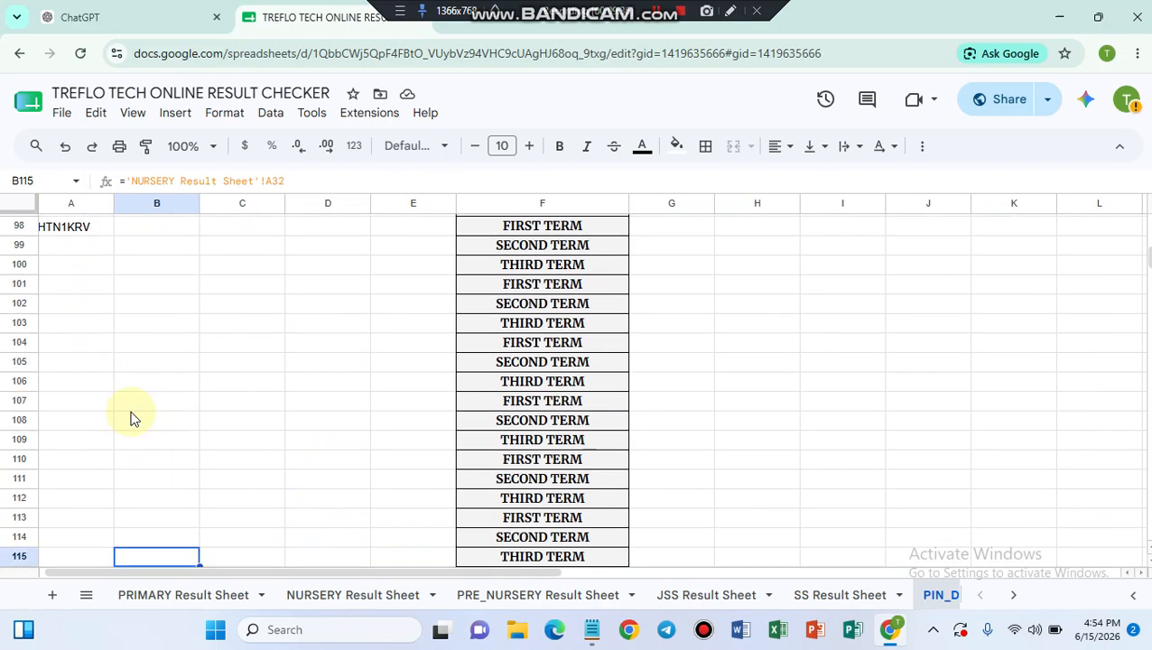
{"action": "key", "text": "Down"}
{"action": "key", "text": "Down"}
{"action": "key", "text": "Down"}
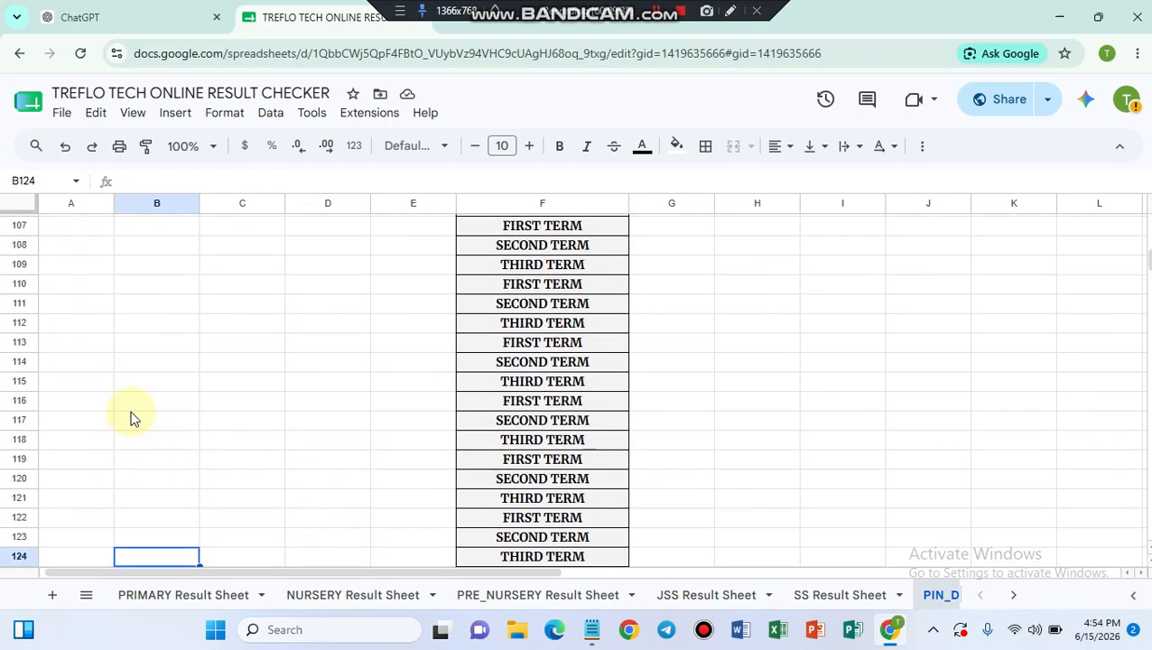
{"action": "key", "text": "Up"}
{"action": "key", "text": "Up"}
{"action": "key", "text": "Up"}
{"action": "key", "text": "Up"}
{"action": "key", "text": "Up"}
{"action": "key", "text": "Up"}
{"action": "key", "text": "Up"}
{"action": "key", "text": "Up"}
{"action": "key", "text": "Up"}
{"action": "key", "text": "Down"}
{"action": "key", "text": "Down"}
{"action": "key", "text": "Down"}
{"action": "key", "text": "Down"}
{"action": "key", "text": "Up"}
{"action": "key", "text": "Down"}
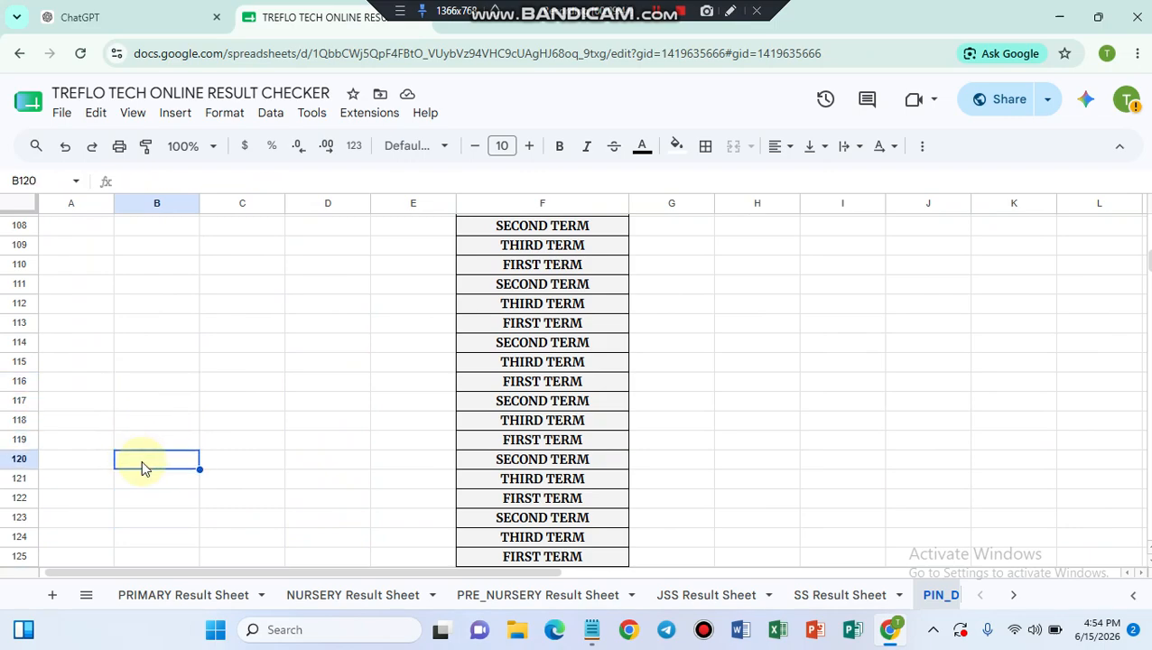
Step: Enter a formula in B120 of PIN_DB that references admission cell A9 of the PRIMARY Result Sheet
{"action": "type", "text": "="}
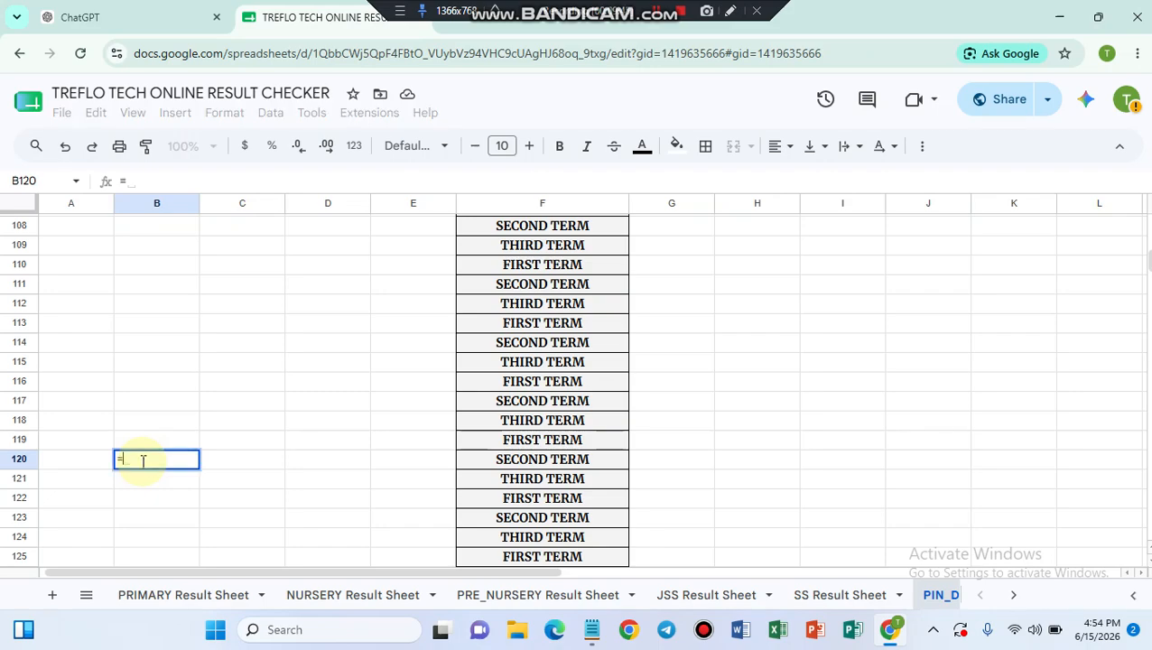
{"action": "left_click", "coordinate": [153, 598]}
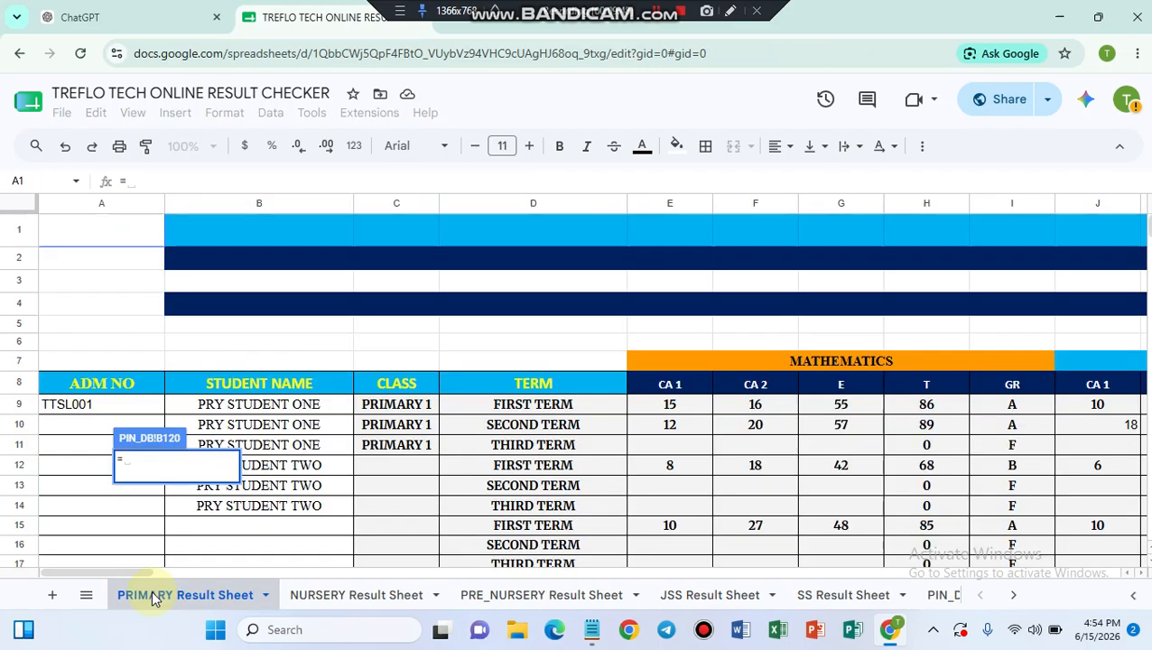
{"action": "left_click", "coordinate": [76, 411]}
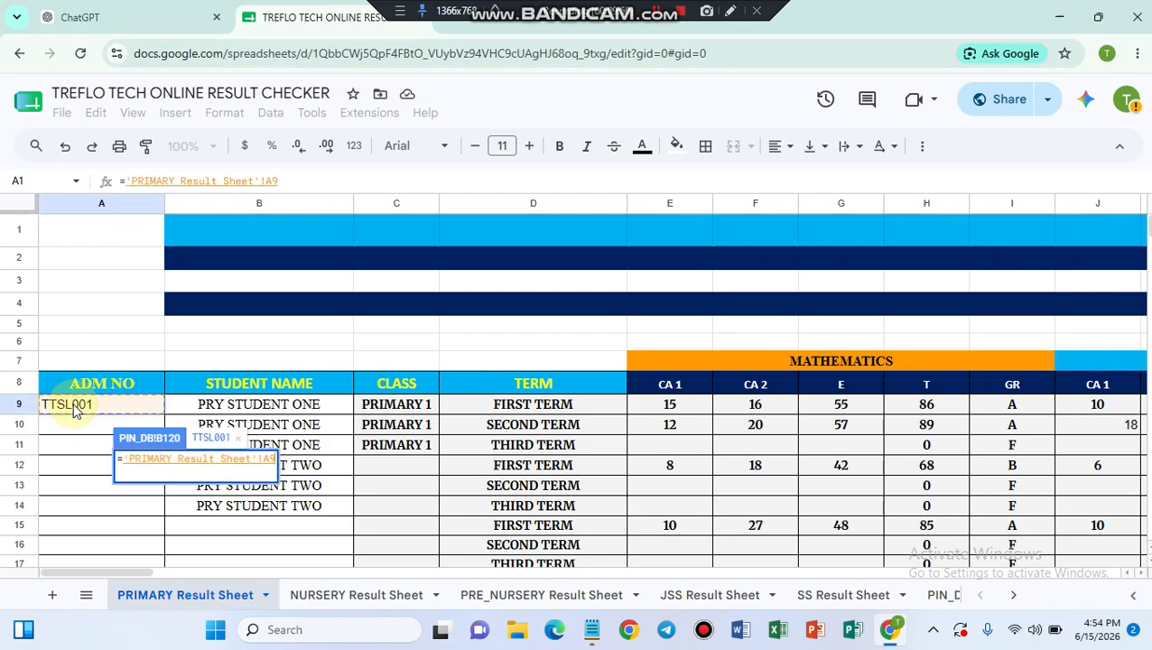
{"action": "key", "text": "Return"}
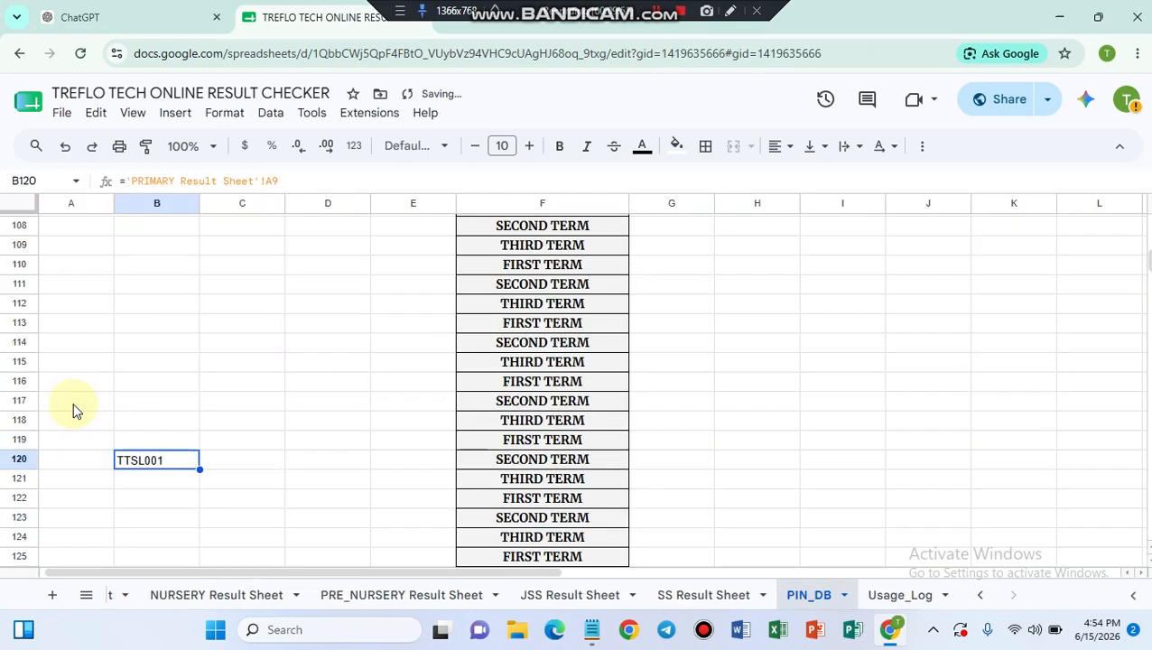